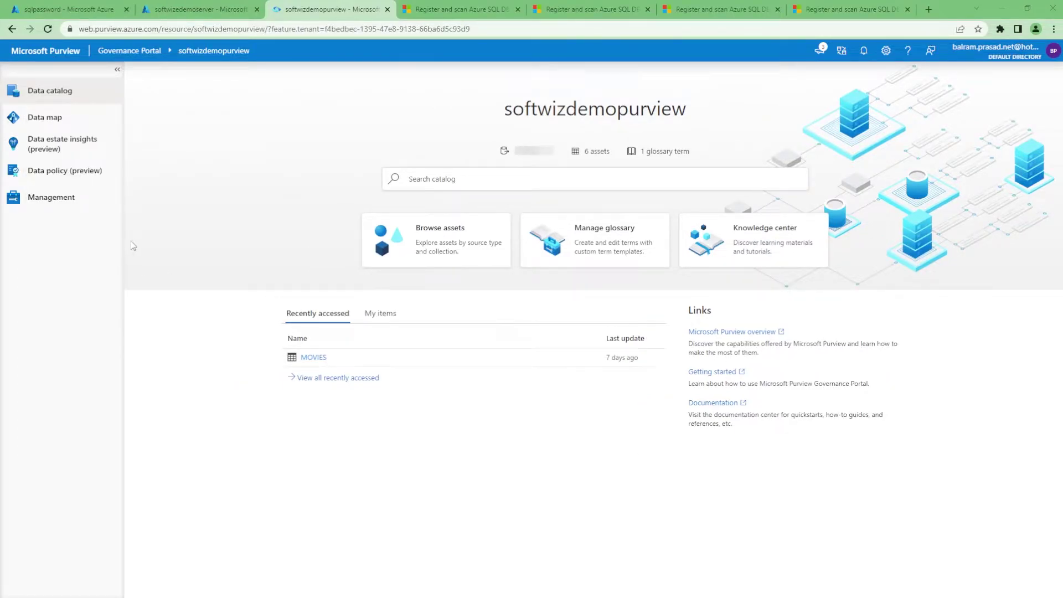
Start registering a new data map source of type Azure SQL Database, searching the source types for "azure sql".
{"action": "left_click", "coordinate": [62, 120]}
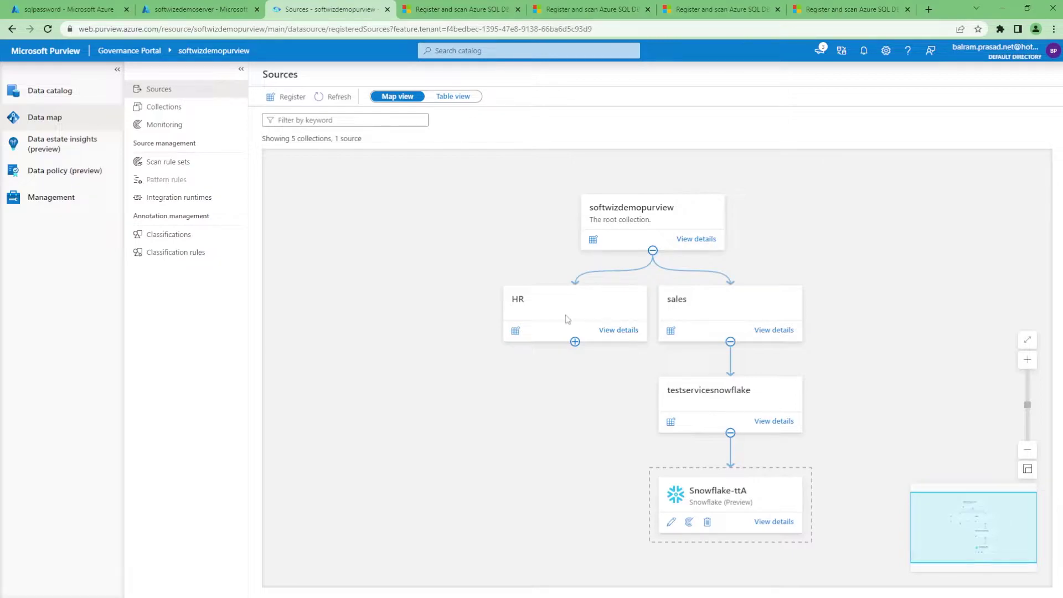
{"action": "left_click", "coordinate": [293, 99]}
{"action": "type", "text": "azure sql"}
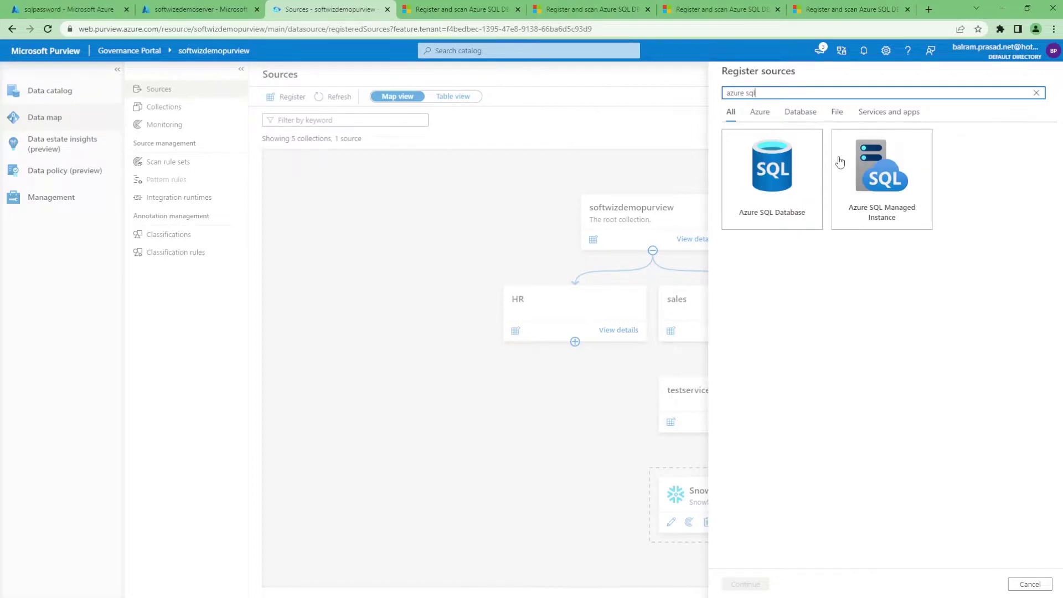
{"action": "left_click", "coordinate": [806, 206]}
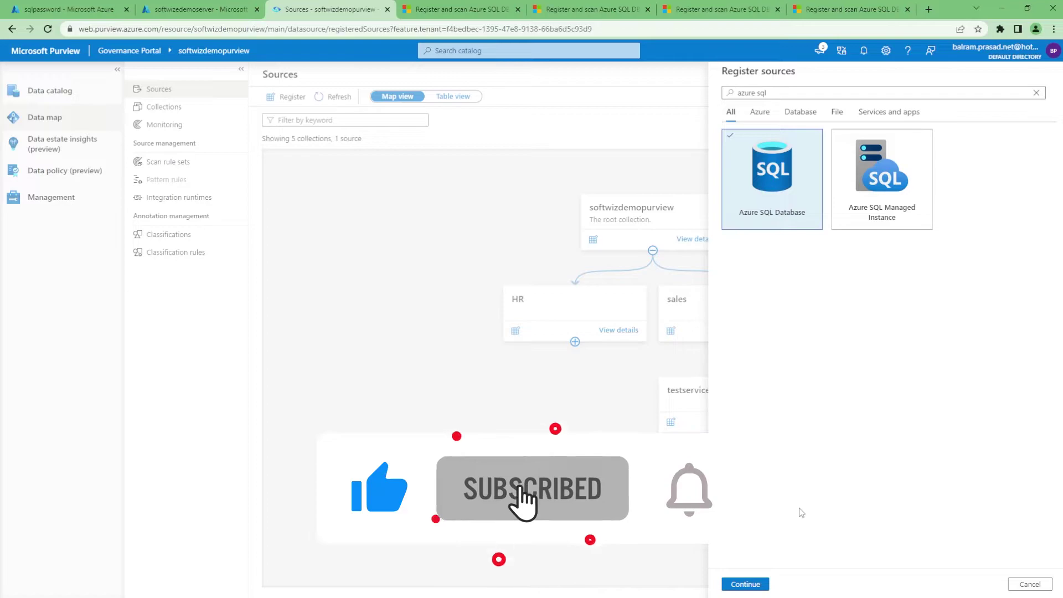
{"action": "left_click", "coordinate": [746, 584]}
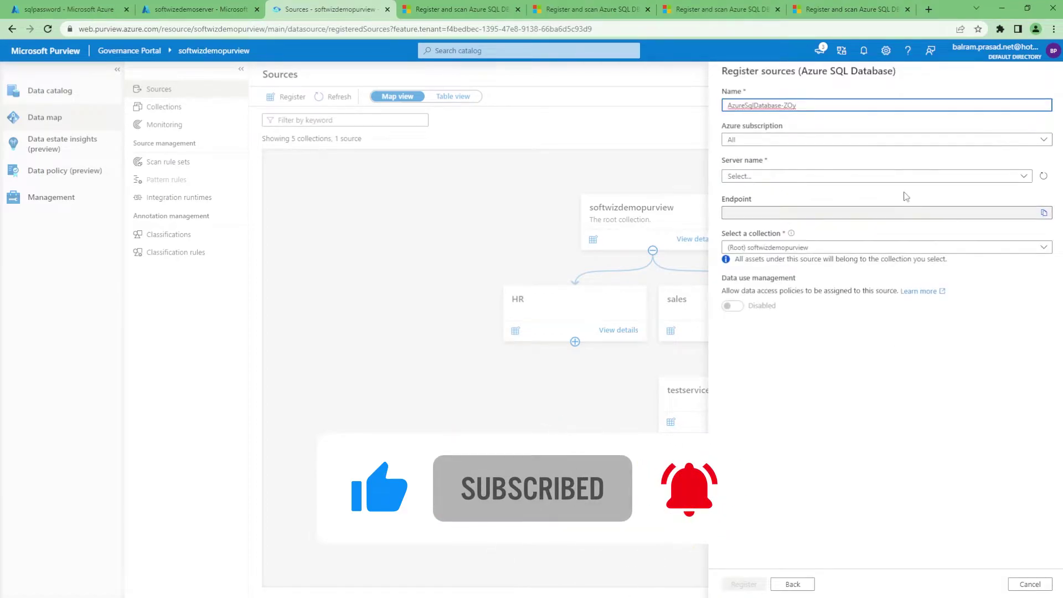
Name the source AzureSqlDatabase-demo and choose the Visual Studio Enterprise Subscription and the softwizedemoserver server.
{"action": "double_click", "coordinate": [790, 106]}
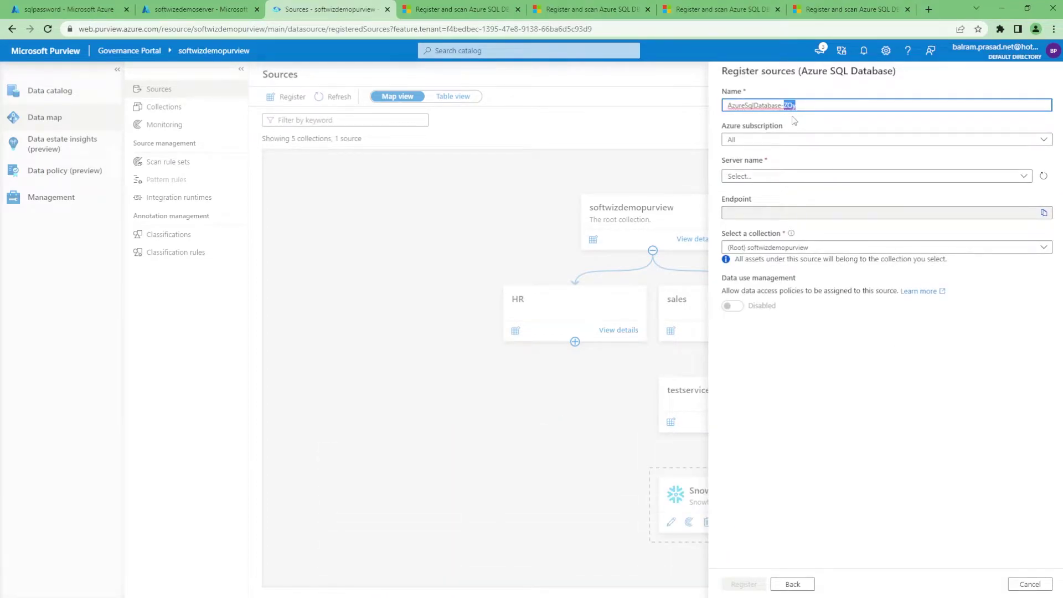
{"action": "type", "text": "demo"}
{"action": "left_click", "coordinate": [796, 145]}
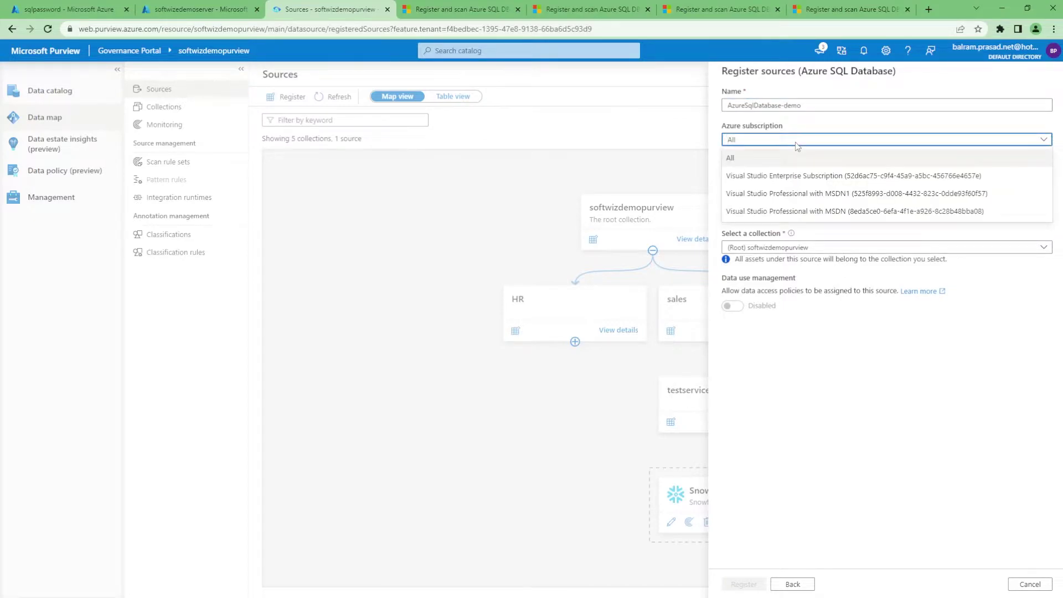
{"action": "left_click", "coordinate": [797, 176]}
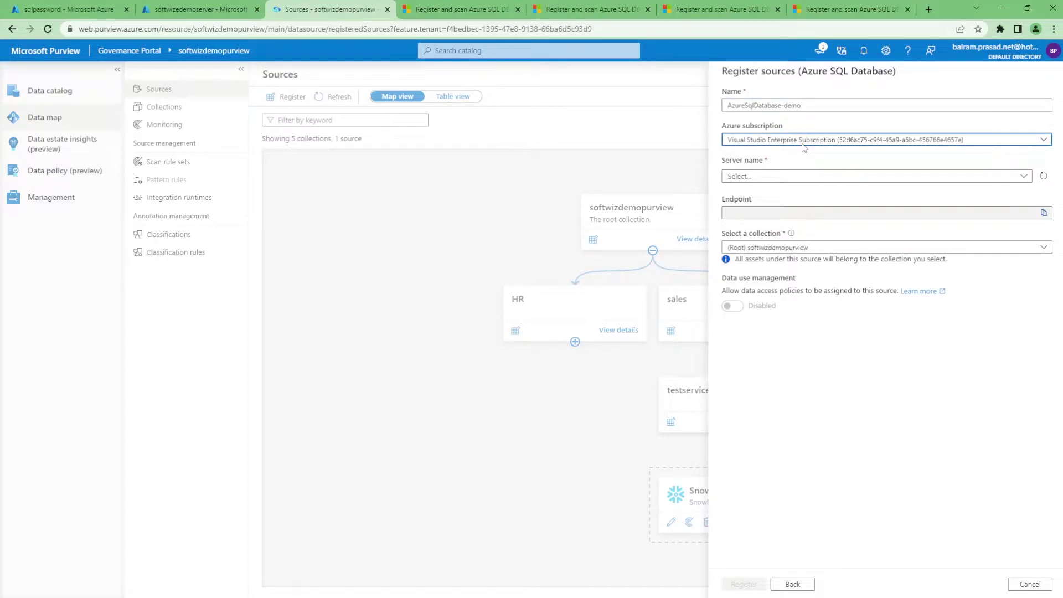
{"action": "left_click", "coordinate": [786, 181]}
{"action": "left_click", "coordinate": [783, 195]}
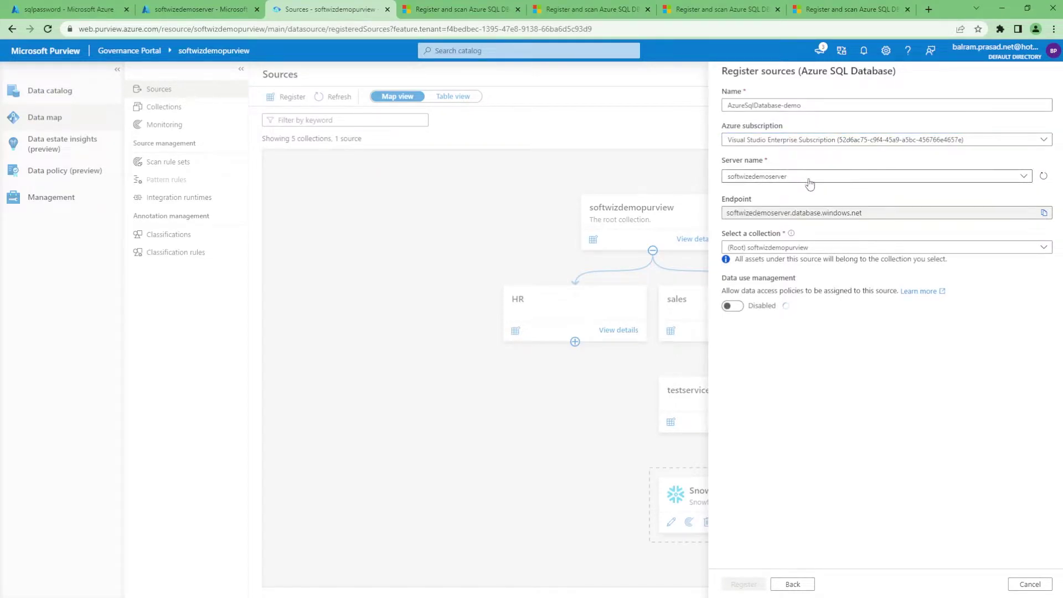
Assign the source to the softwizdemopurview > HR collection and register it.
{"action": "left_click", "coordinate": [815, 250]}
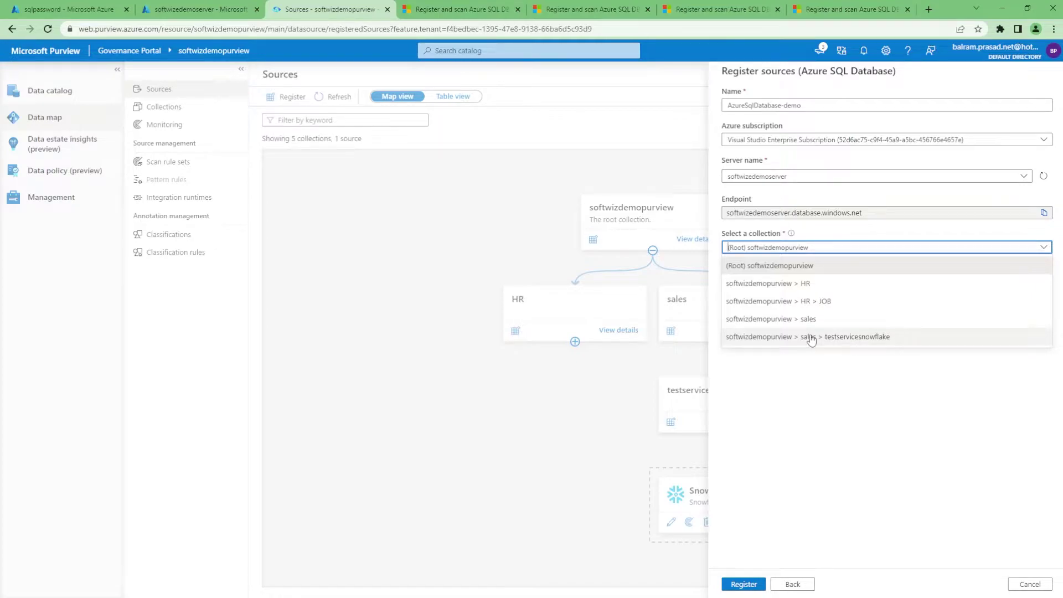
{"action": "left_click", "coordinate": [804, 284]}
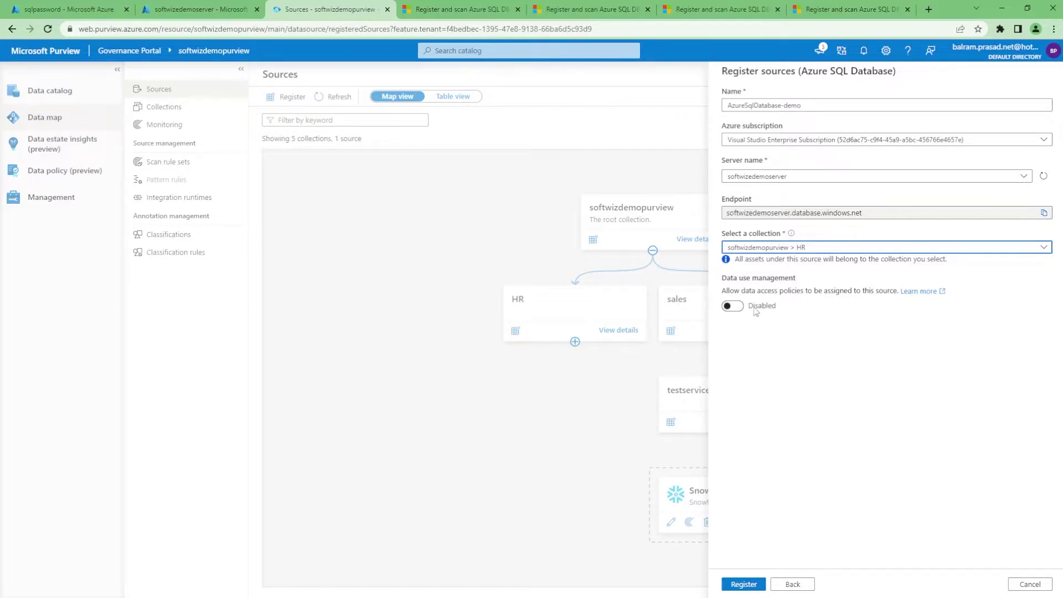
{"action": "right_click", "coordinate": [748, 590]}
{"action": "left_click", "coordinate": [732, 587]}
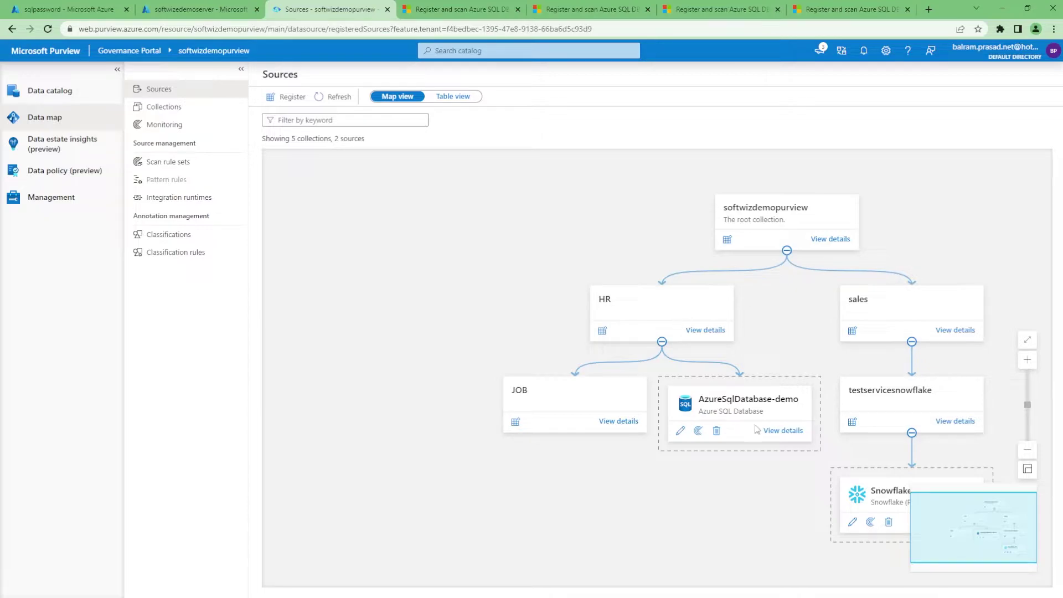
Open the details of the AzureSqlDatabase-demo source and start a new scan named Scan-sqldemo.
{"action": "left_click", "coordinate": [682, 433]}
{"action": "left_click", "coordinate": [1029, 585]}
{"action": "left_click", "coordinate": [774, 434]}
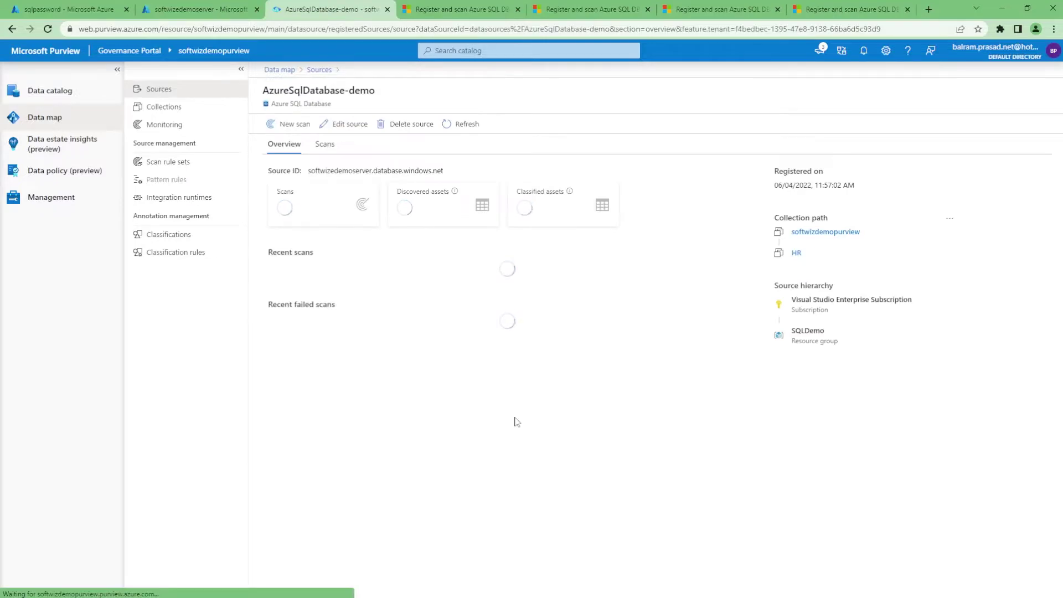
{"action": "left_click", "coordinate": [293, 128]}
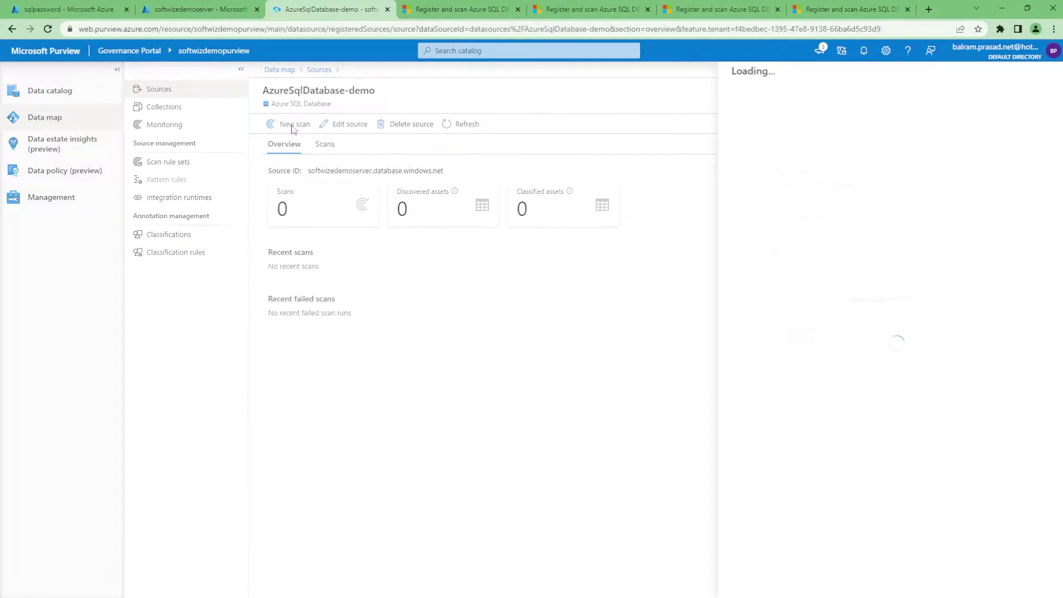
{"action": "key", "text": "BackSpace"}
{"action": "key", "text": "BackSpace"}
{"action": "key", "text": "BackSpace"}
{"action": "type", "text": "sqldemo"}
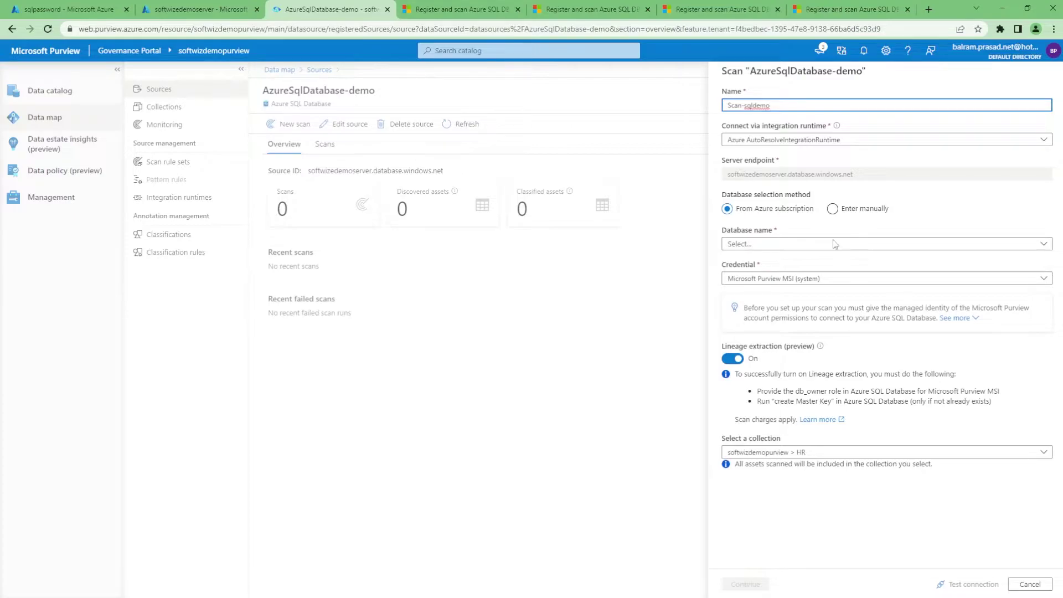
Select the scan's database from the Azure subscription, choosing softwizedemodb.
{"action": "left_click", "coordinate": [832, 211]}
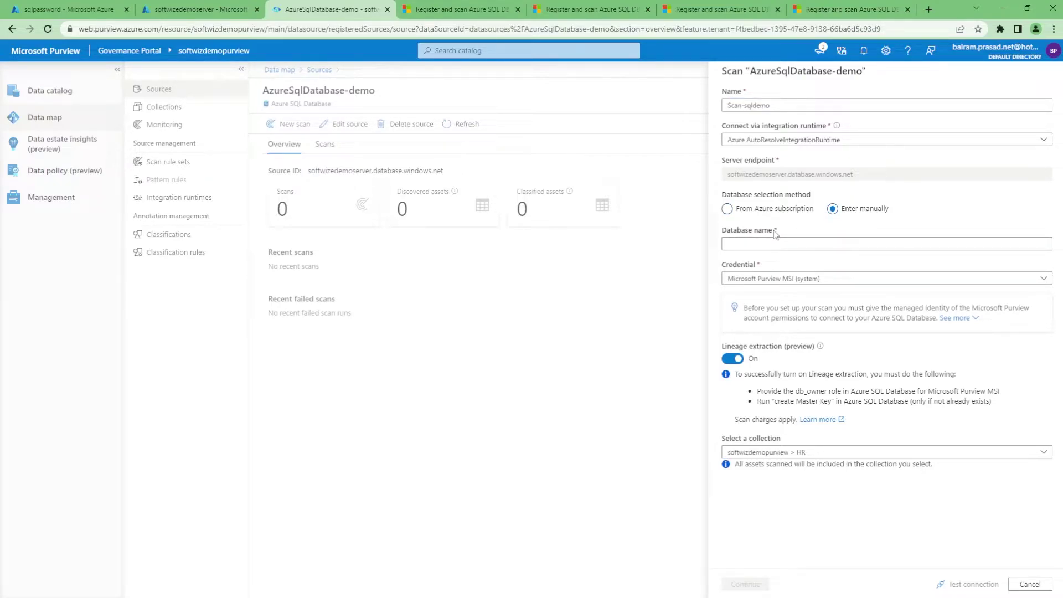
{"action": "left_click", "coordinate": [727, 209]}
{"action": "left_click", "coordinate": [775, 249]}
{"action": "left_click", "coordinate": [772, 261]}
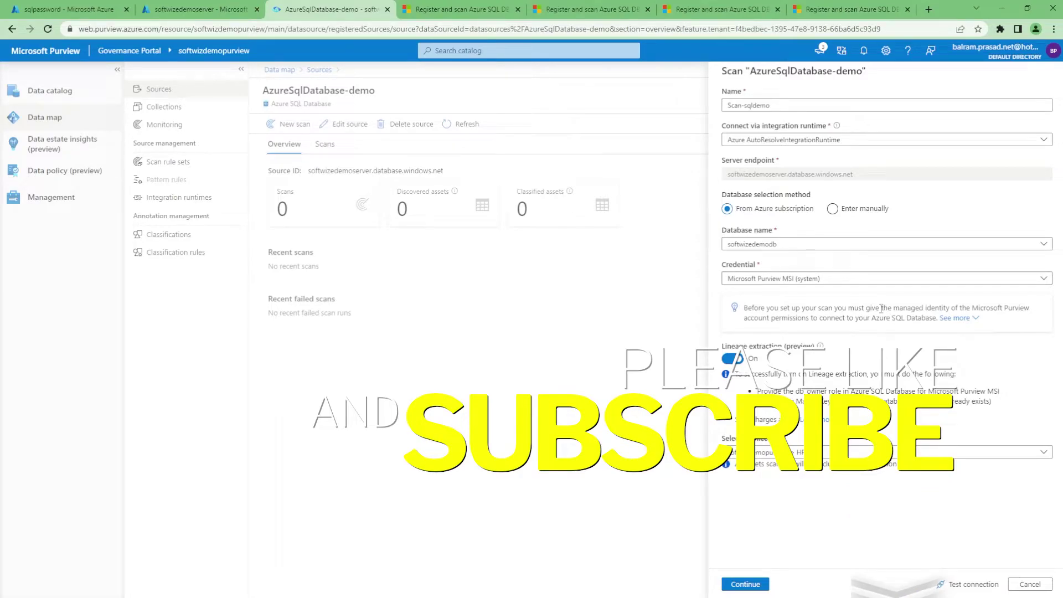
Start a new scan credential named sqldemocred that uses SQL authentication.
{"action": "left_click", "coordinate": [852, 281]}
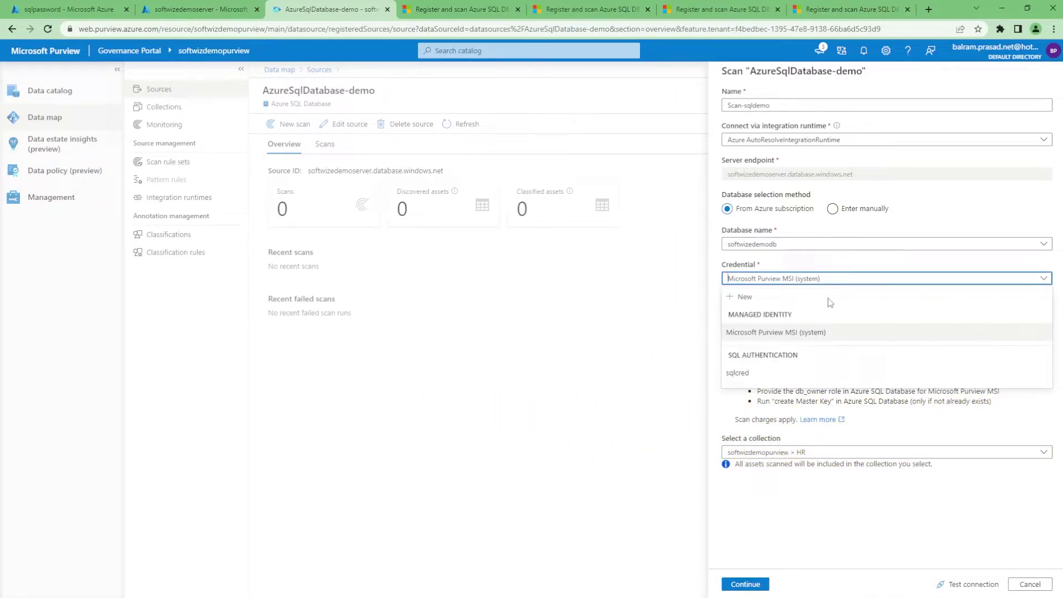
{"action": "left_click", "coordinate": [746, 298]}
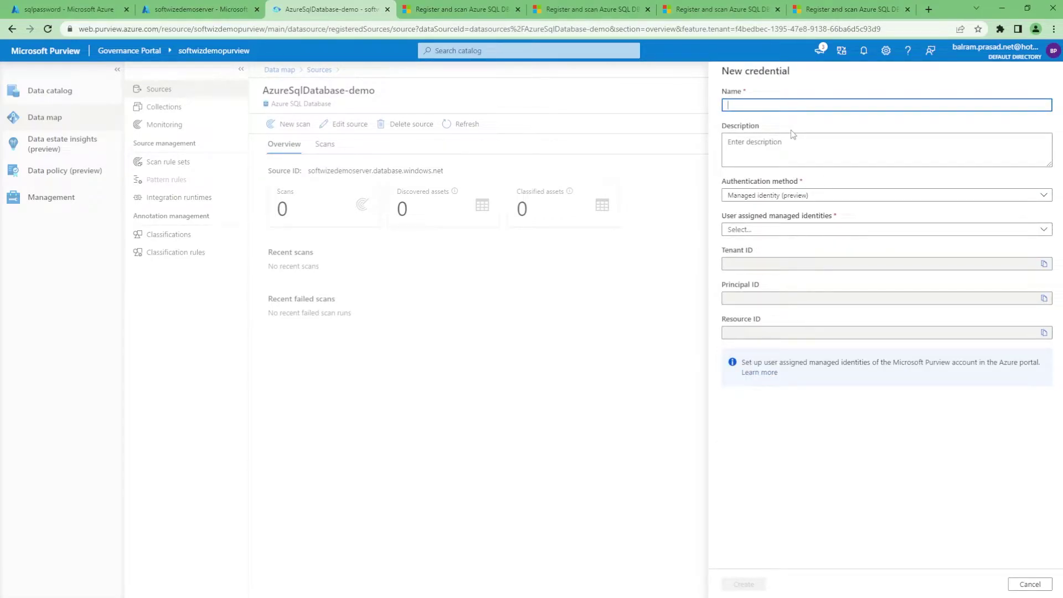
{"action": "type", "text": "sqldemocred"}
{"action": "left_click", "coordinate": [766, 196]}
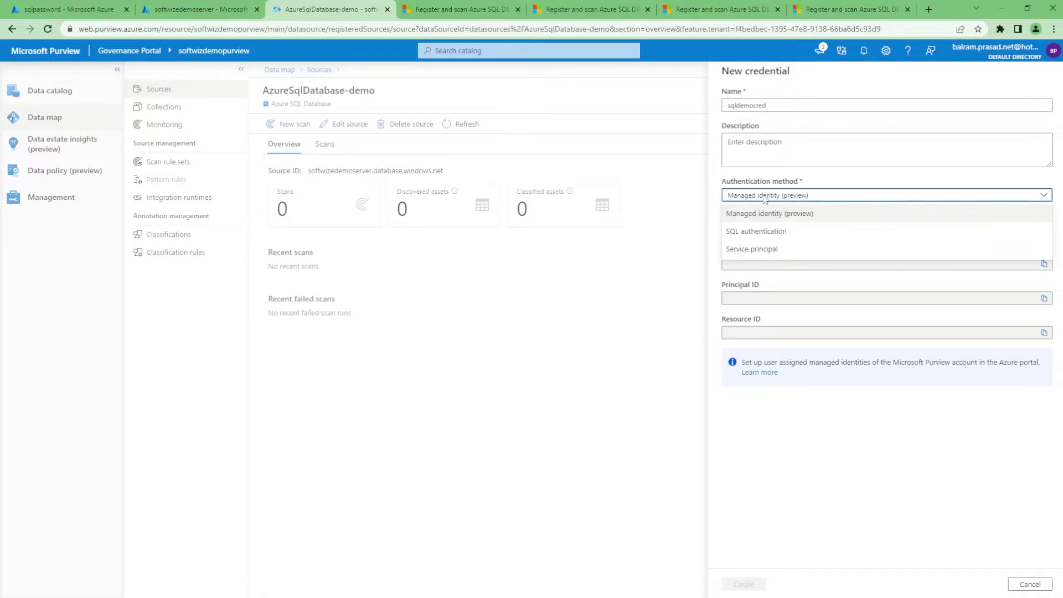
{"action": "left_click", "coordinate": [767, 231]}
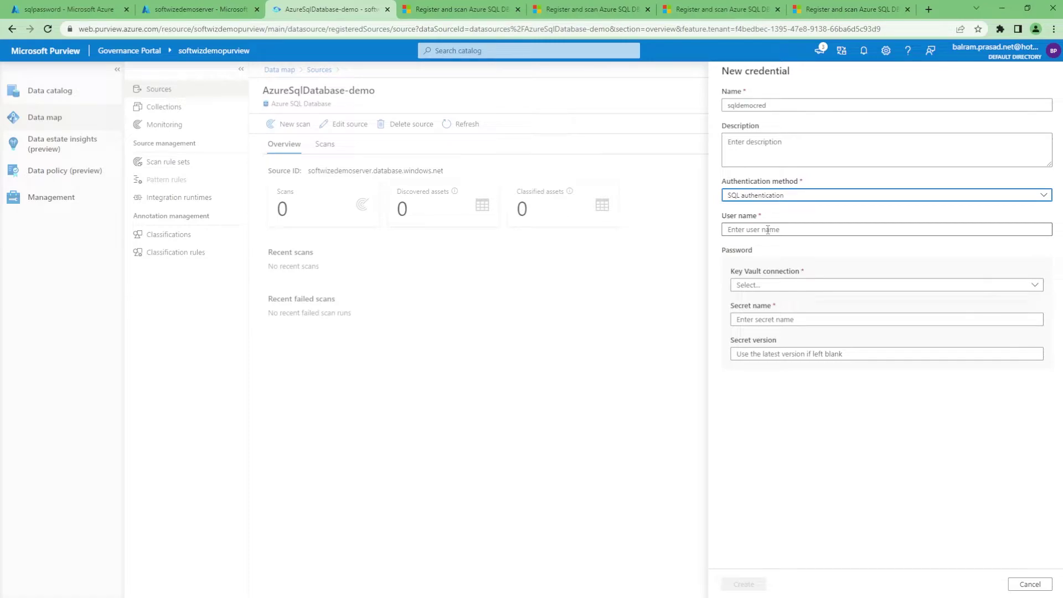
{"action": "left_click", "coordinate": [767, 229]}
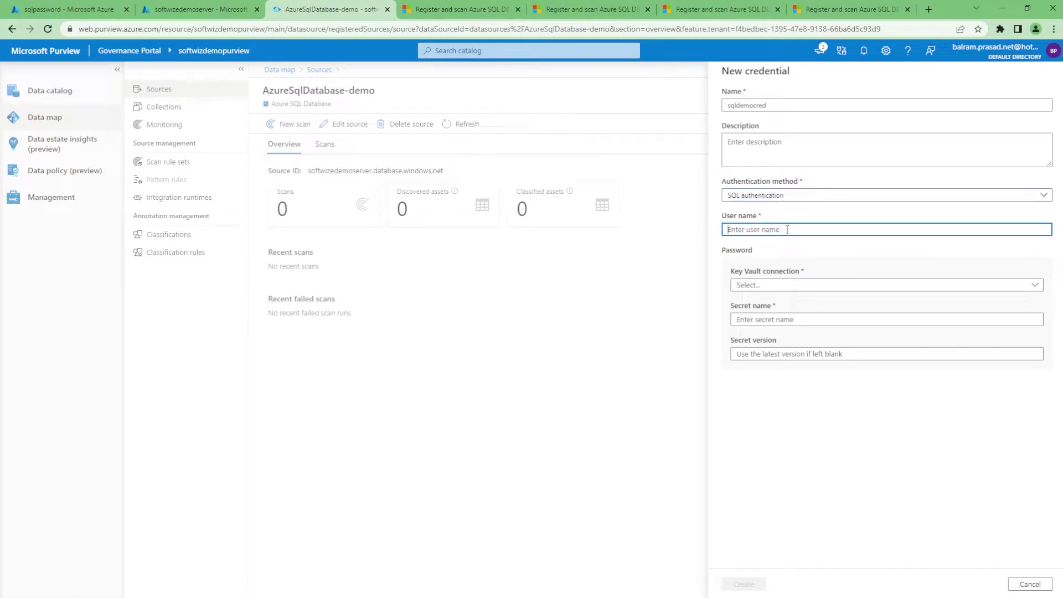
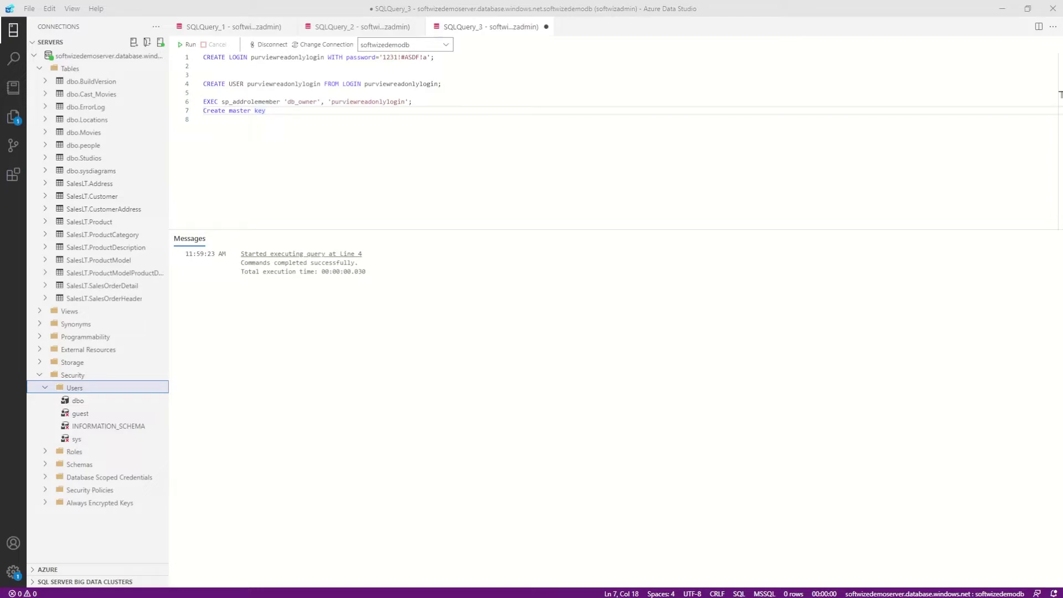
In Azure Data Studio, change the role in the sp_addrolemember statement to db_datareader and comment out the Create master key line.
{"action": "double_click", "coordinate": [293, 104]}
{"action": "type", "text": "db_datareader"}
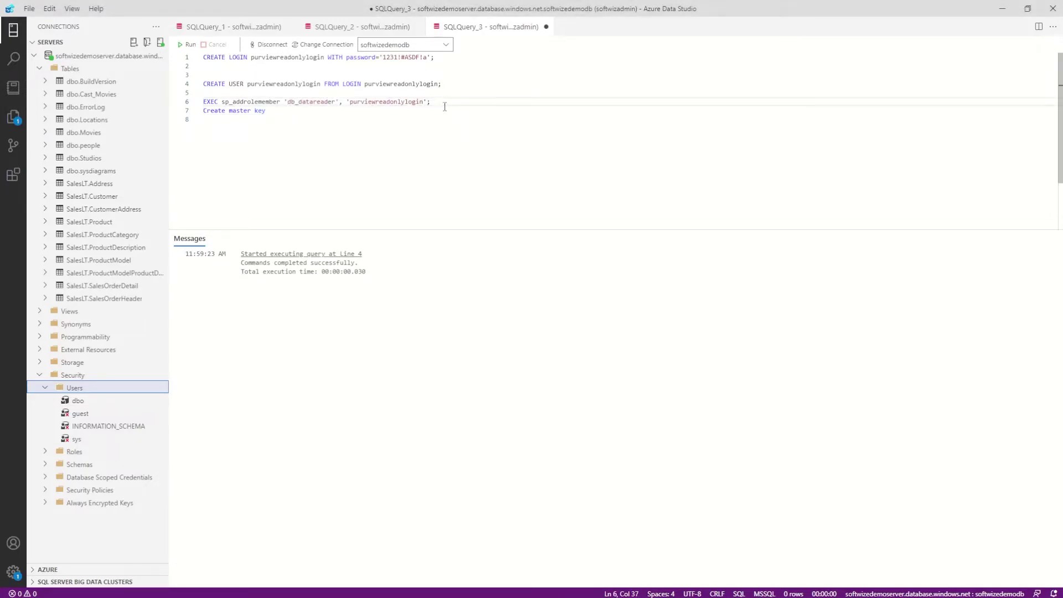
{"action": "left_click_drag", "start_coordinate": [271, 111], "coordinate": [194, 105]}
{"action": "left_click", "coordinate": [270, 114]}
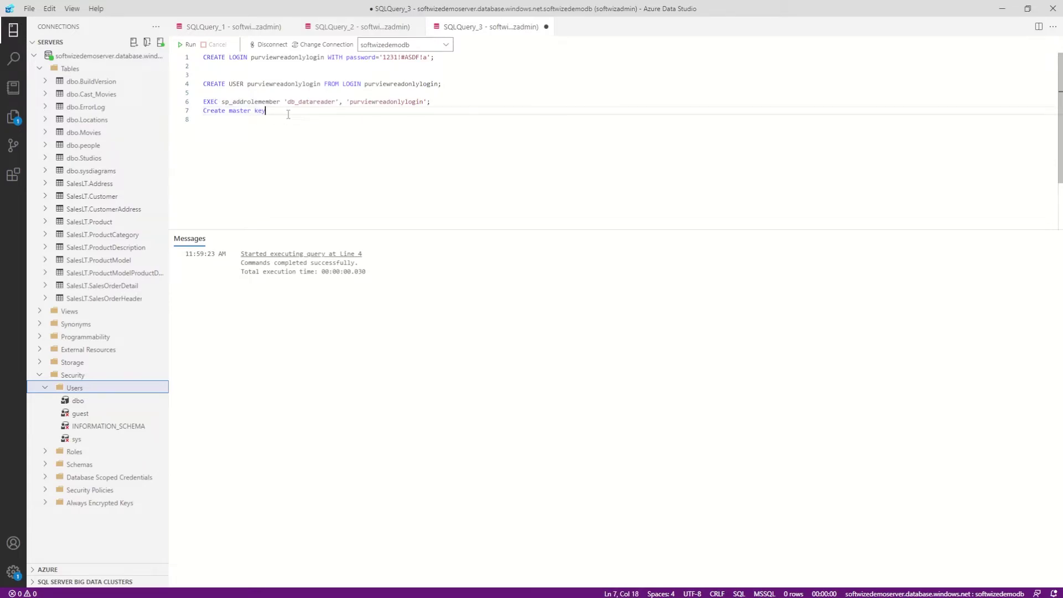
{"action": "key", "text": "Home"}
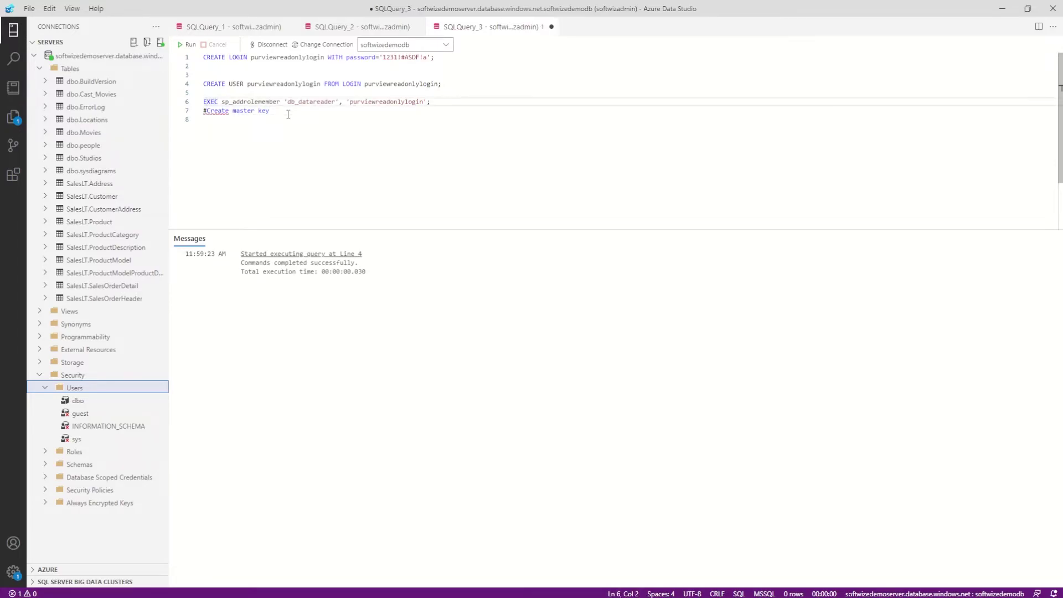
{"action": "type", "text": "--"}
Run only the sp_addrolemember statement to grant db_datareader to purviewreadonlylogin.
{"action": "key", "text": "Up"}
{"action": "key", "text": "Home"}
{"action": "key", "text": "shift+End"}
{"action": "left_click", "coordinate": [187, 45]}
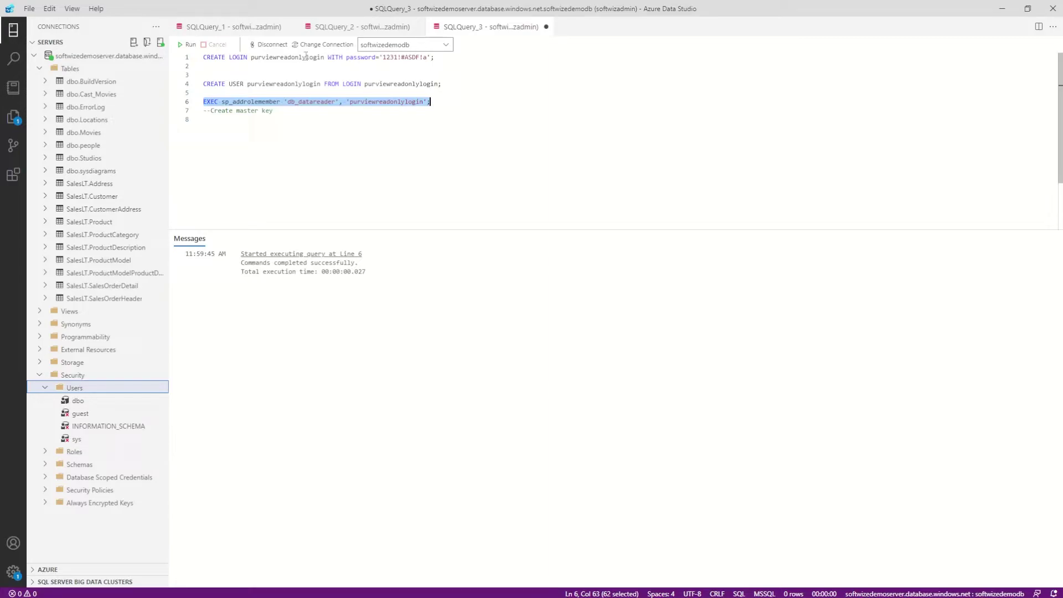
Copy the login's password from the script and store it as a new version of the sqlpassword secret in the Azure portal.
{"action": "left_click_drag", "start_coordinate": [382, 57], "coordinate": [423, 57]}
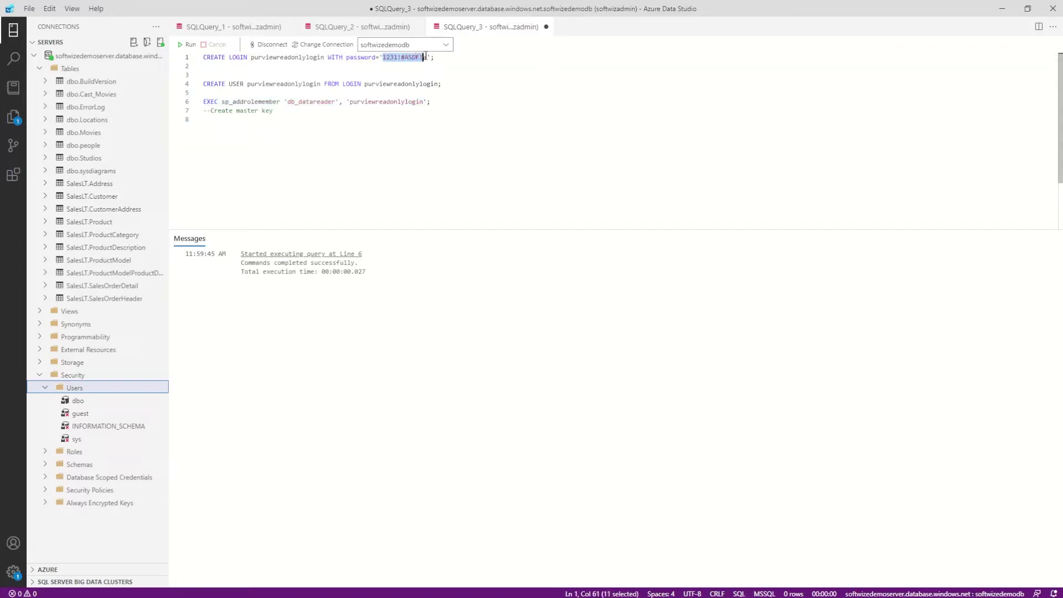
{"action": "left_click", "coordinate": [1002, 8]}
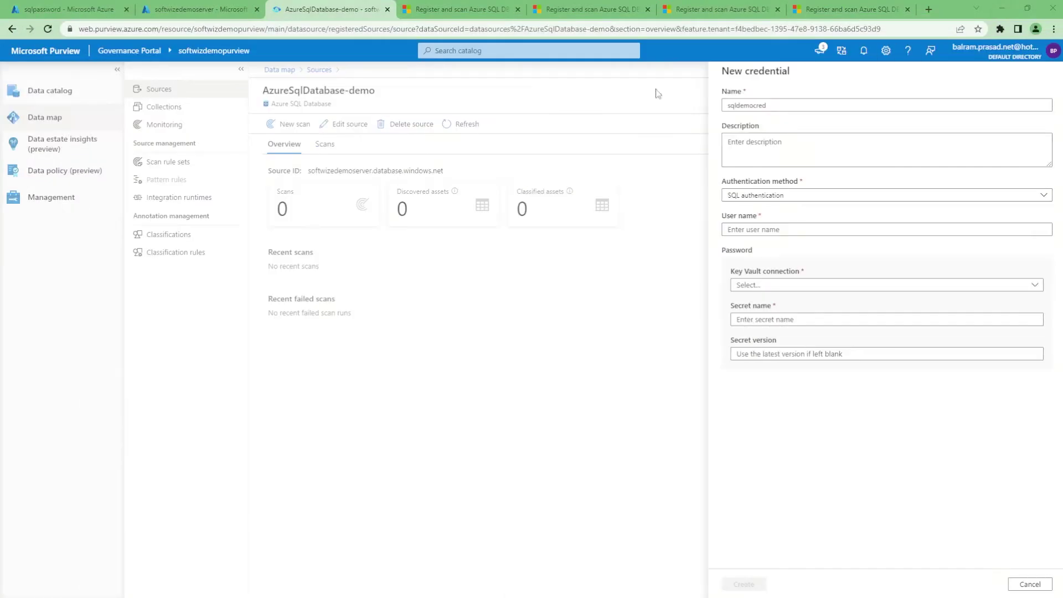
{"action": "left_click", "coordinate": [66, 10]}
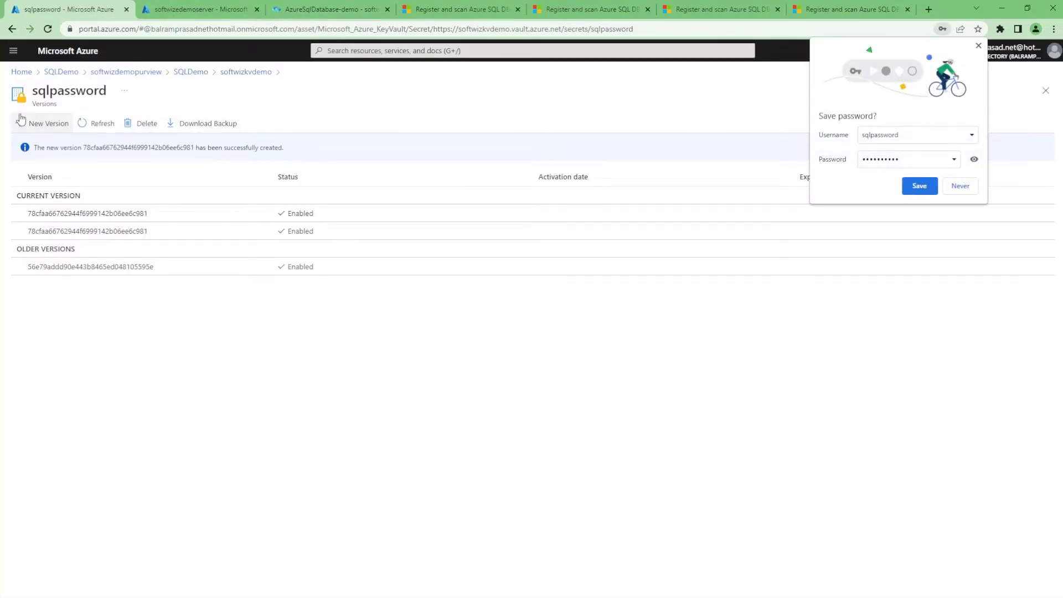
{"action": "left_click", "coordinate": [188, 181]}
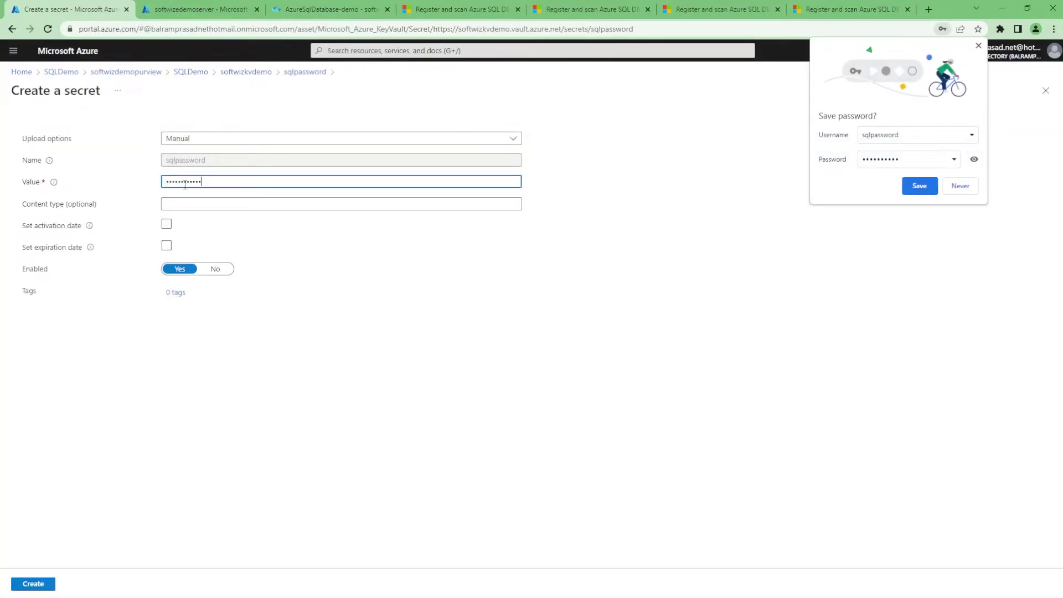
{"action": "key", "text": "ctrl+v"}
{"action": "left_click", "coordinate": [33, 583]}
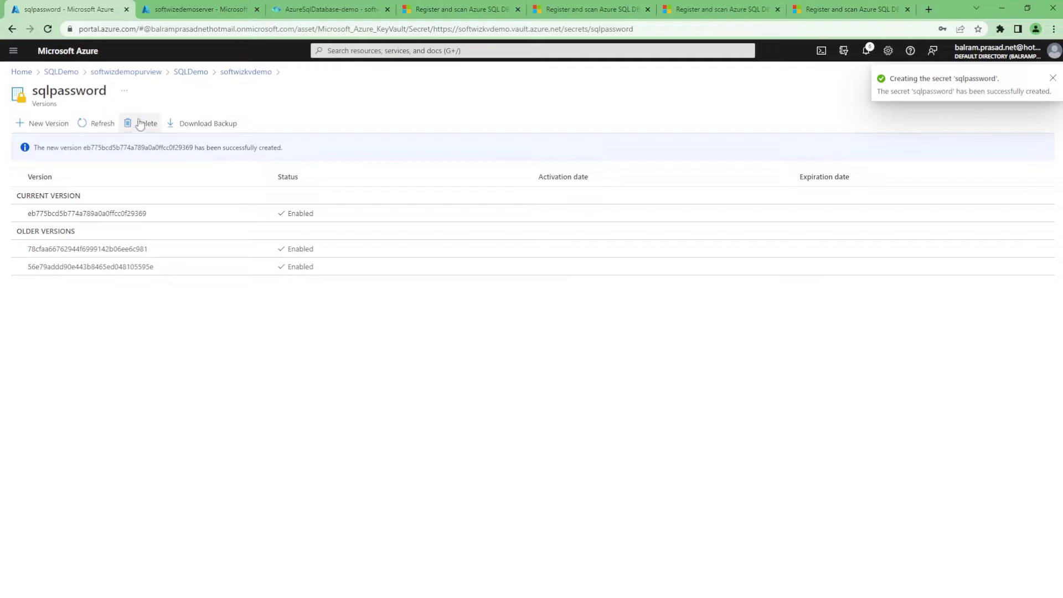
Copy the secret name sqlpassword and, back in Microsoft Purview, choose SoftwizDemoKV as the credential's Key Vault connection.
{"action": "double_click", "coordinate": [78, 92]}
{"action": "key", "text": "ctrl+c"}
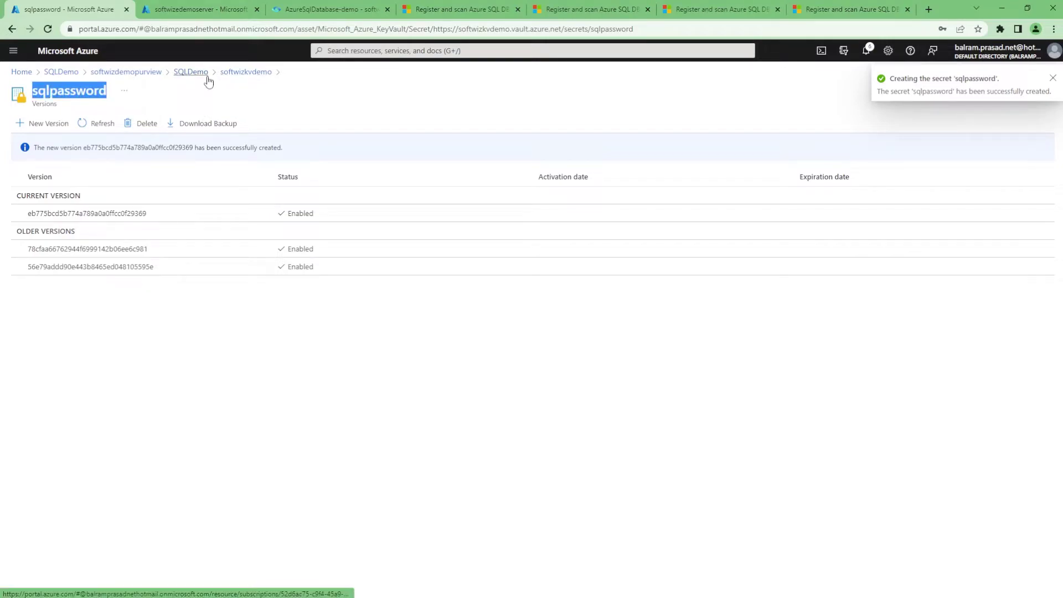
{"action": "left_click", "coordinate": [224, 6]}
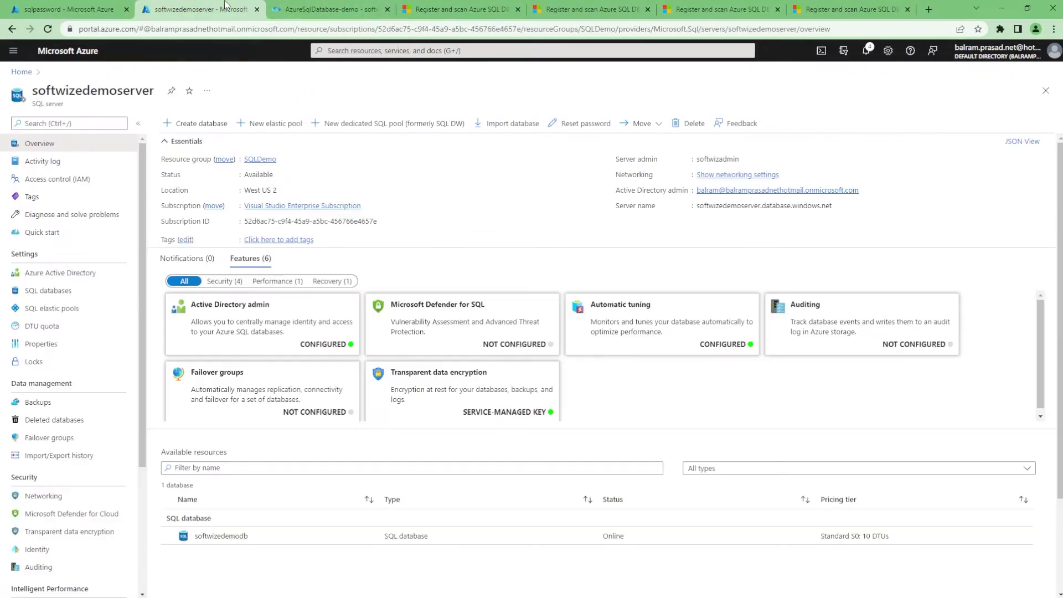
{"action": "left_click", "coordinate": [312, 5]}
{"action": "left_click", "coordinate": [803, 287]}
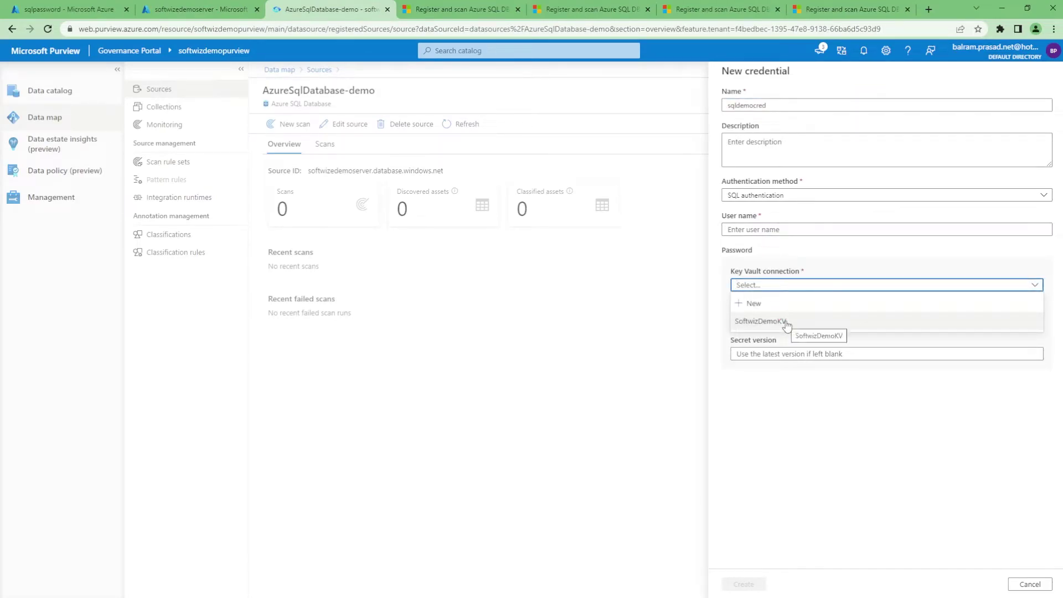
{"action": "left_click", "coordinate": [787, 323]}
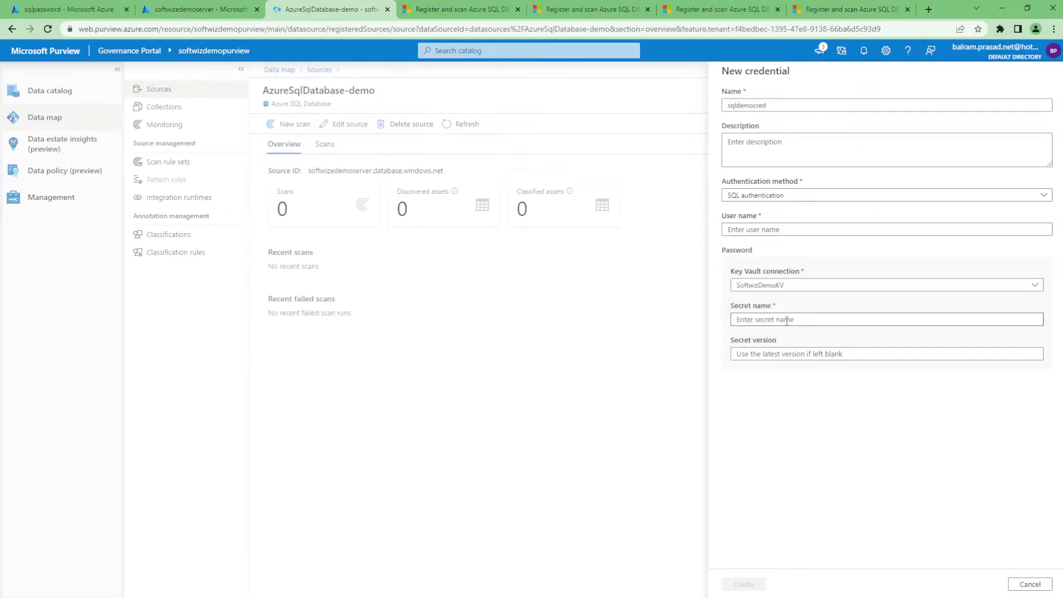
Enter sqlpassword as the secret name for the new credential's password.
{"action": "left_click", "coordinate": [67, 9]}
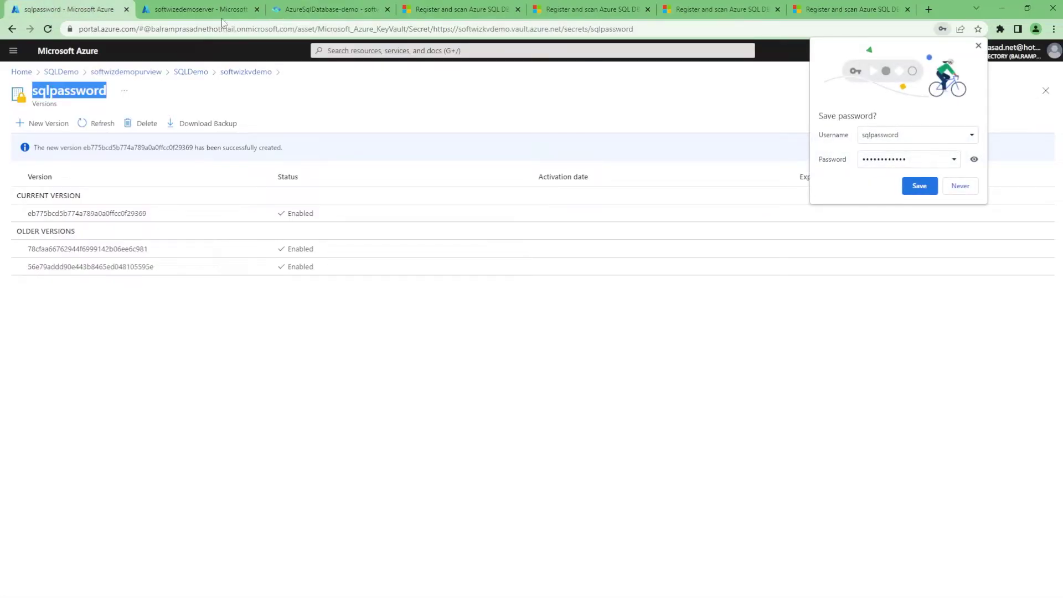
{"action": "left_click", "coordinate": [199, 9]}
{"action": "left_click", "coordinate": [329, 9]}
{"action": "left_click", "coordinate": [765, 320]}
{"action": "key", "text": "ctrl+v"}
Copy the login name purviewreadonlylogin from the Azure Data Studio script into the credential's User name and create the credential.
{"action": "left_click", "coordinate": [744, 228]}
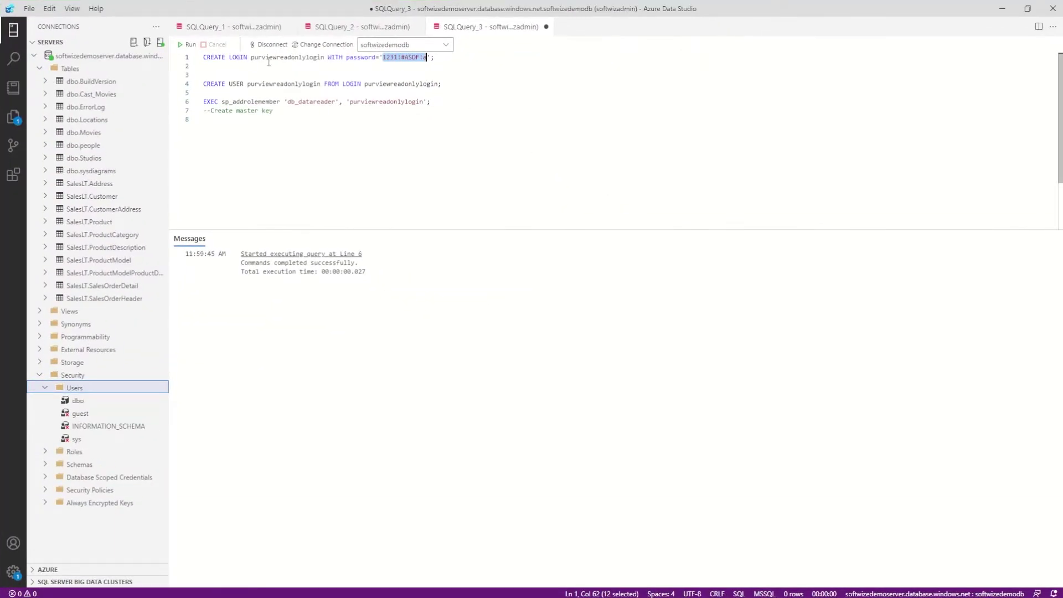
{"action": "double_click", "coordinate": [269, 58]}
{"action": "key", "text": "ctrl+c"}
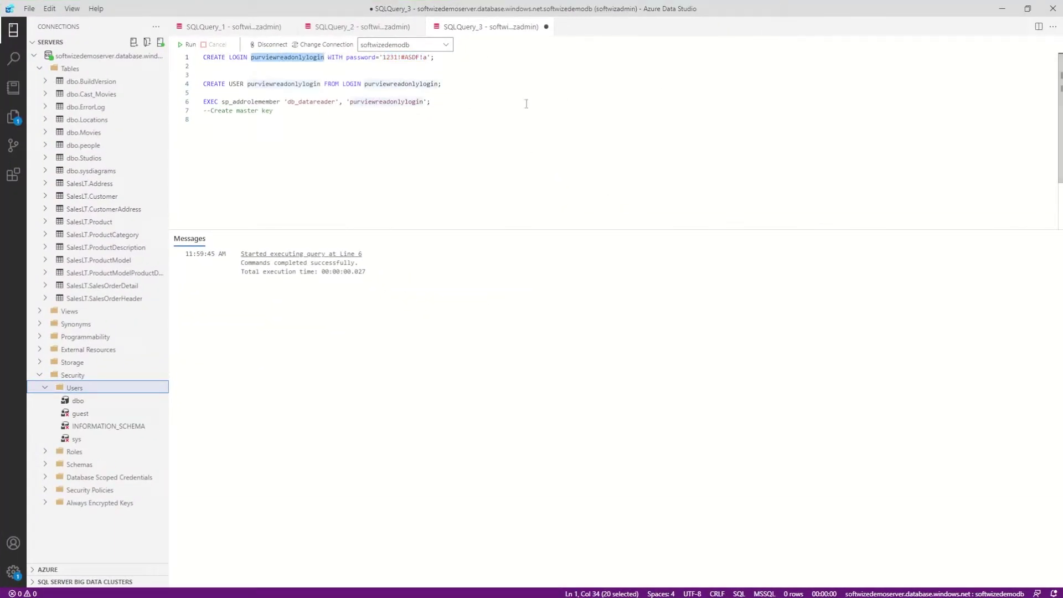
{"action": "left_click", "coordinate": [1002, 8]}
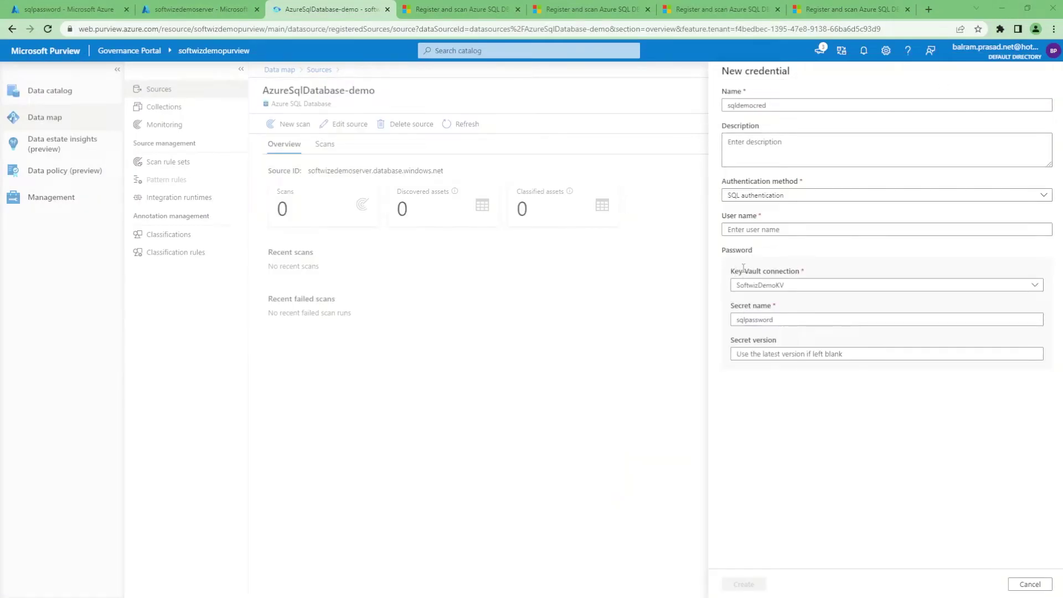
{"action": "key", "text": "ctrl+v"}
{"action": "key", "text": "ctrl+z"}
{"action": "left_click", "coordinate": [751, 229]}
{"action": "key", "text": "ctrl+v"}
{"action": "left_click", "coordinate": [917, 510]}
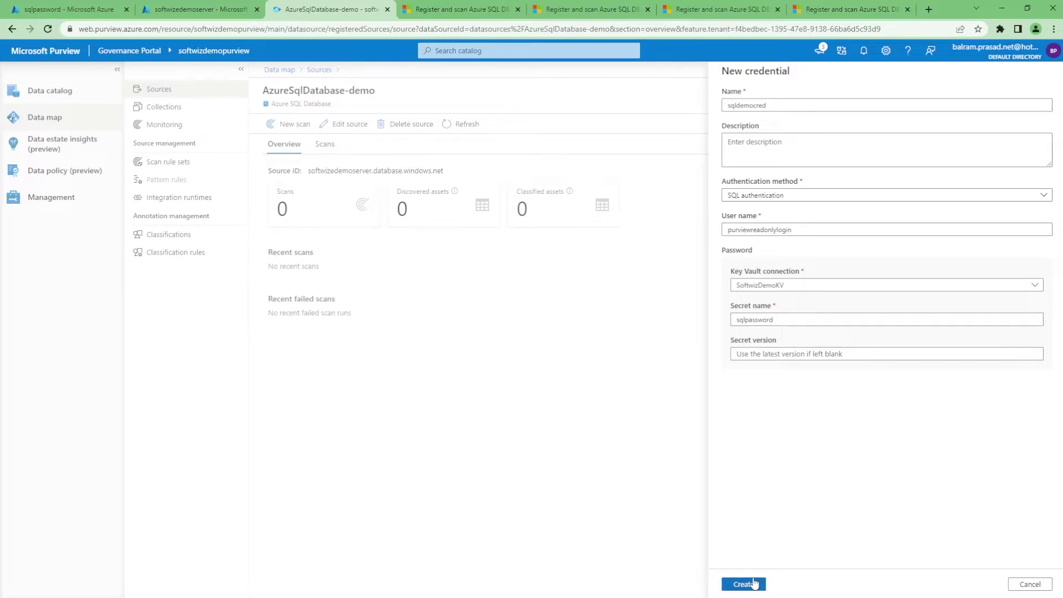
{"action": "left_click", "coordinate": [754, 583]}
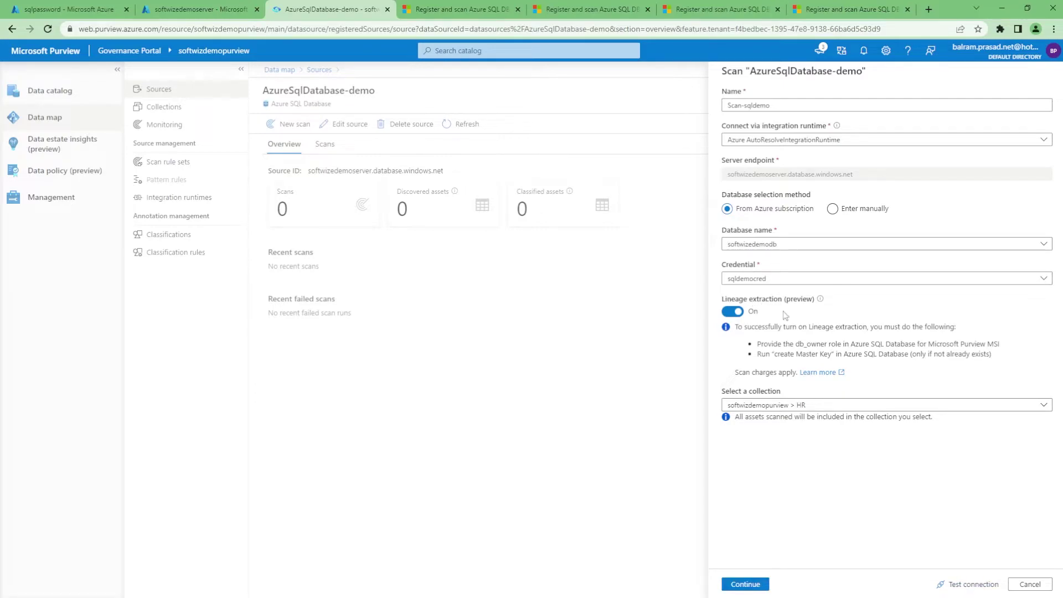
Turn off lineage extraction for Scan-sqldemo and test the connection with the sqldemocred credential.
{"action": "left_click_drag", "start_coordinate": [799, 350], "coordinate": [825, 344]}
{"action": "left_click", "coordinate": [732, 311]}
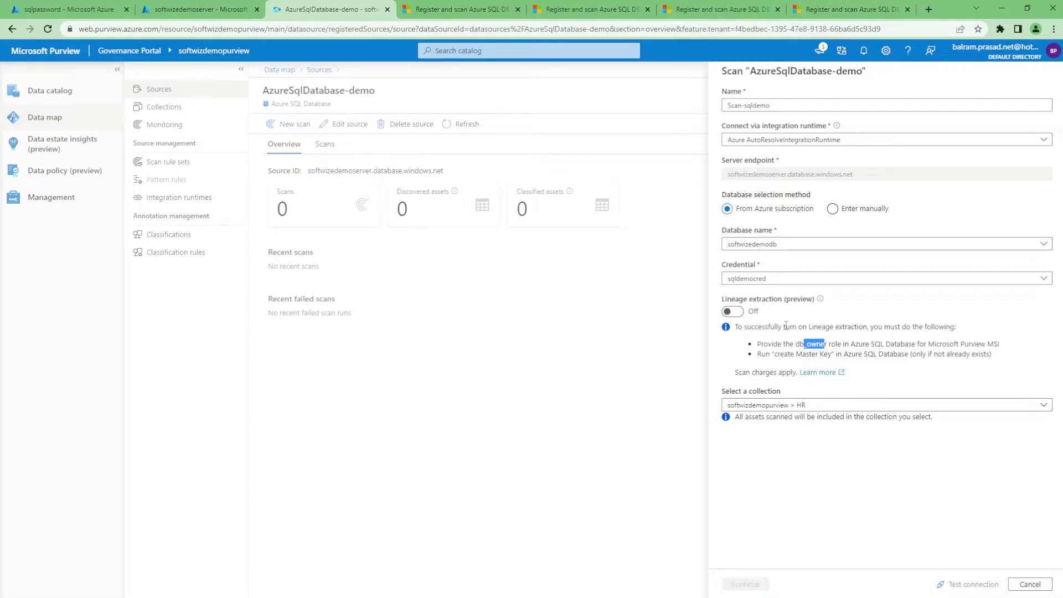
{"action": "left_click", "coordinate": [998, 586]}
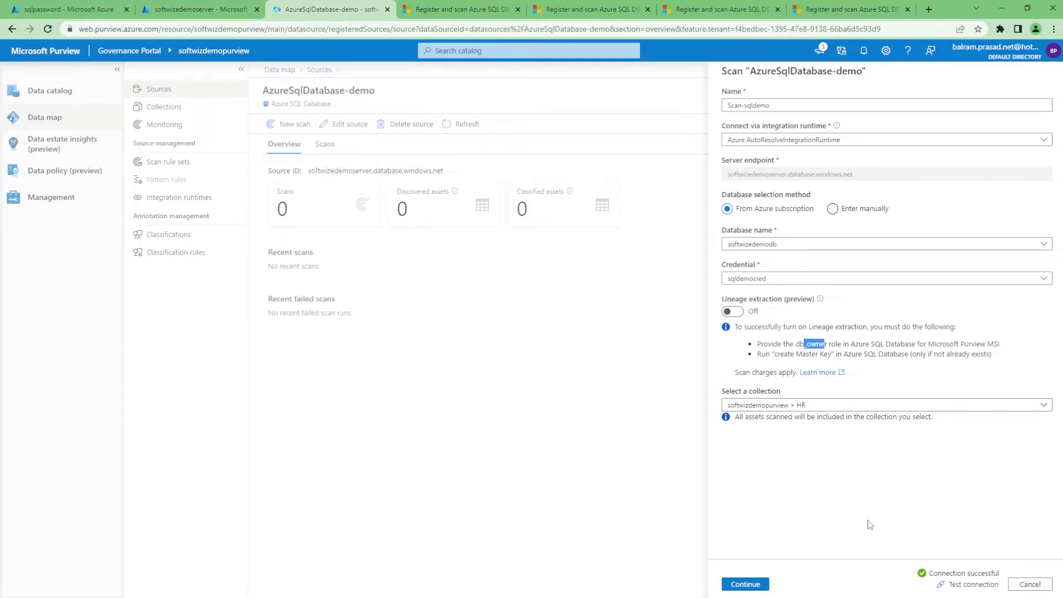
Continue to the scan scope and accept it with all tables and views of AzureSqlDatabase-demo selected.
{"action": "left_click", "coordinate": [746, 585]}
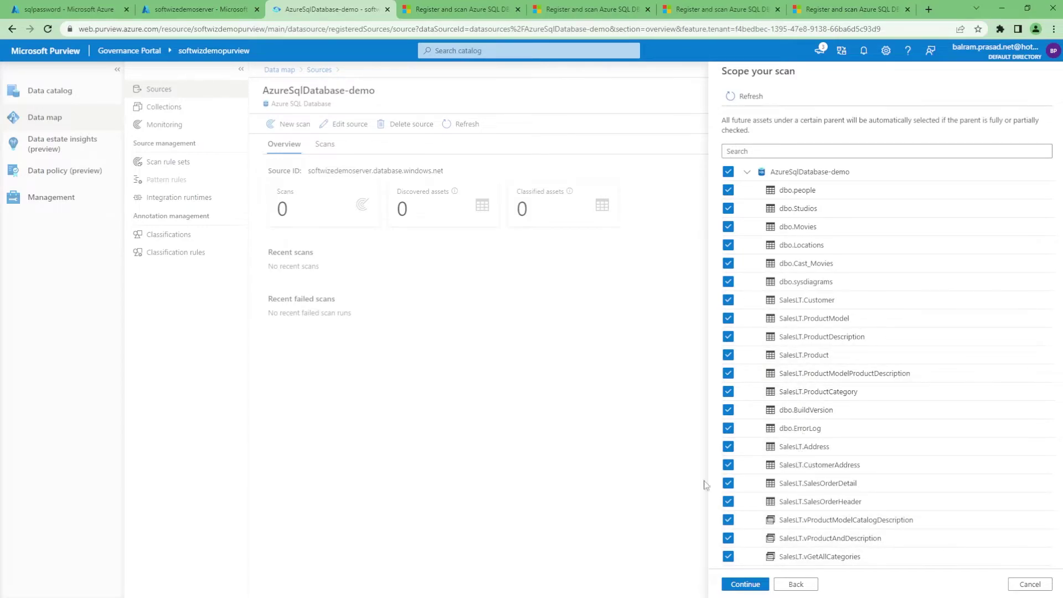
{"action": "left_click", "coordinate": [747, 590]}
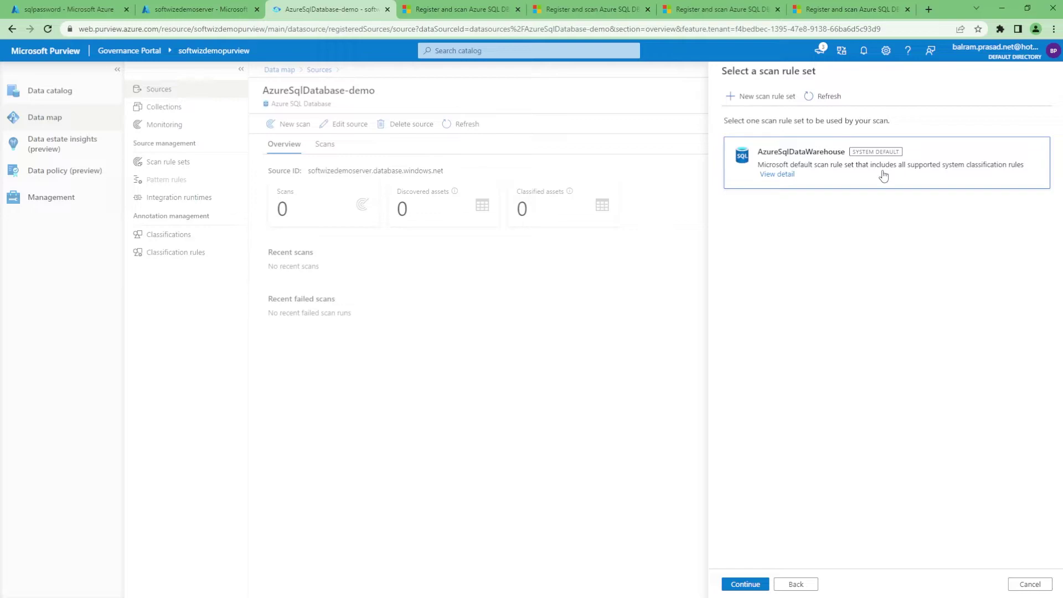
Review the system classification rules in AzureSqlDataWarehouse, including Government and Miscellaneous, and keep it as the scan rule set.
{"action": "left_click", "coordinate": [766, 97]}
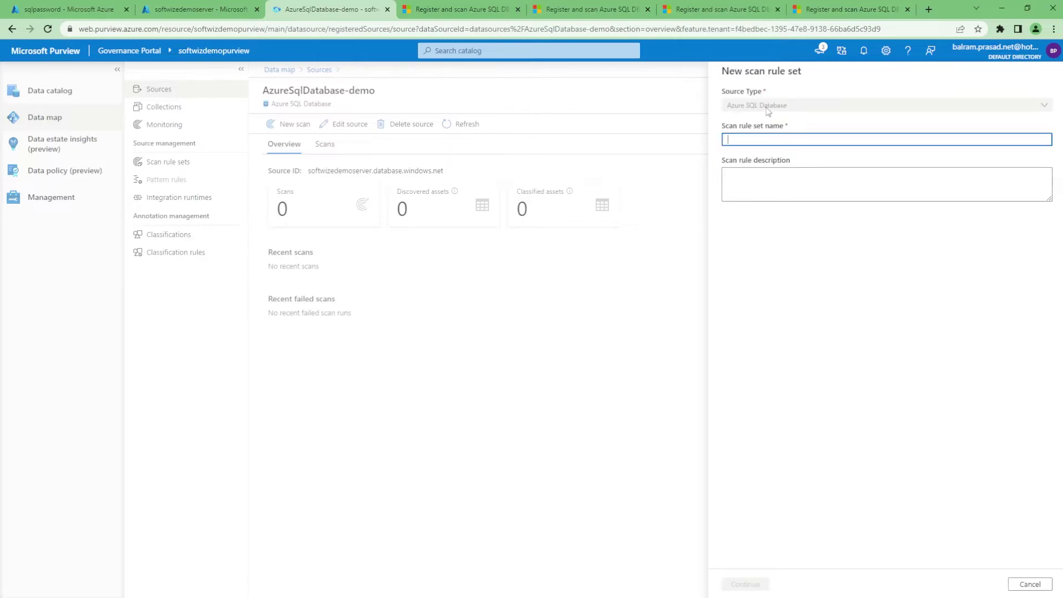
{"action": "left_click", "coordinate": [1028, 584]}
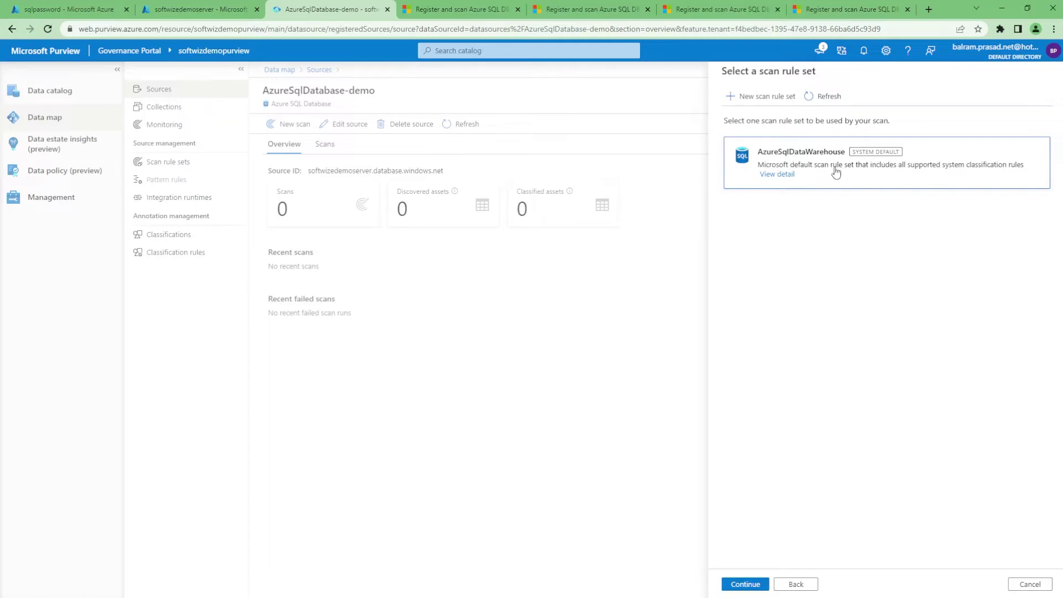
{"action": "left_click", "coordinate": [783, 175]}
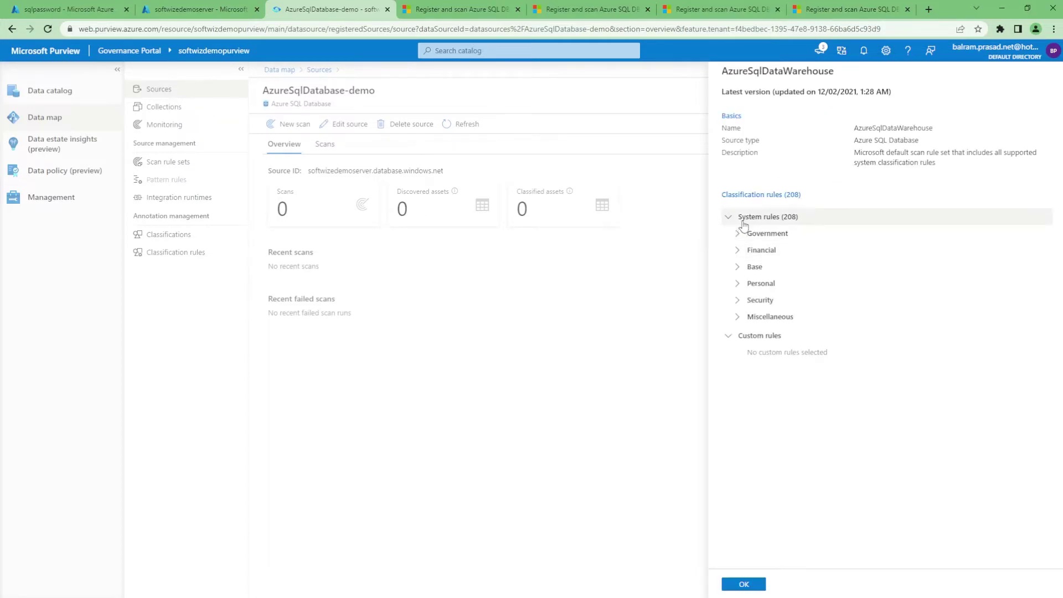
{"action": "left_click", "coordinate": [738, 237]}
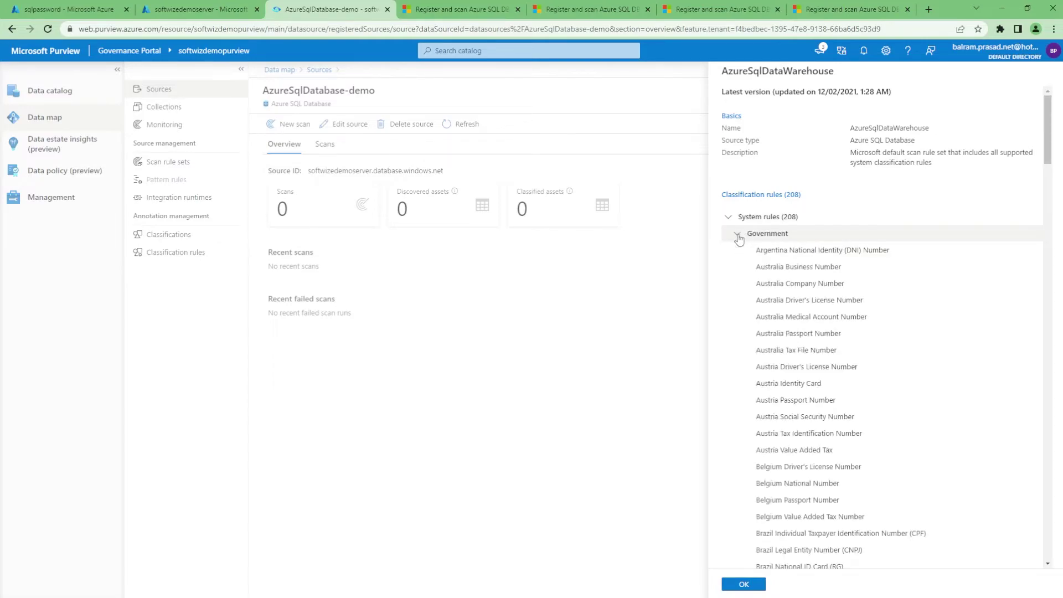
{"action": "left_click", "coordinate": [739, 237]}
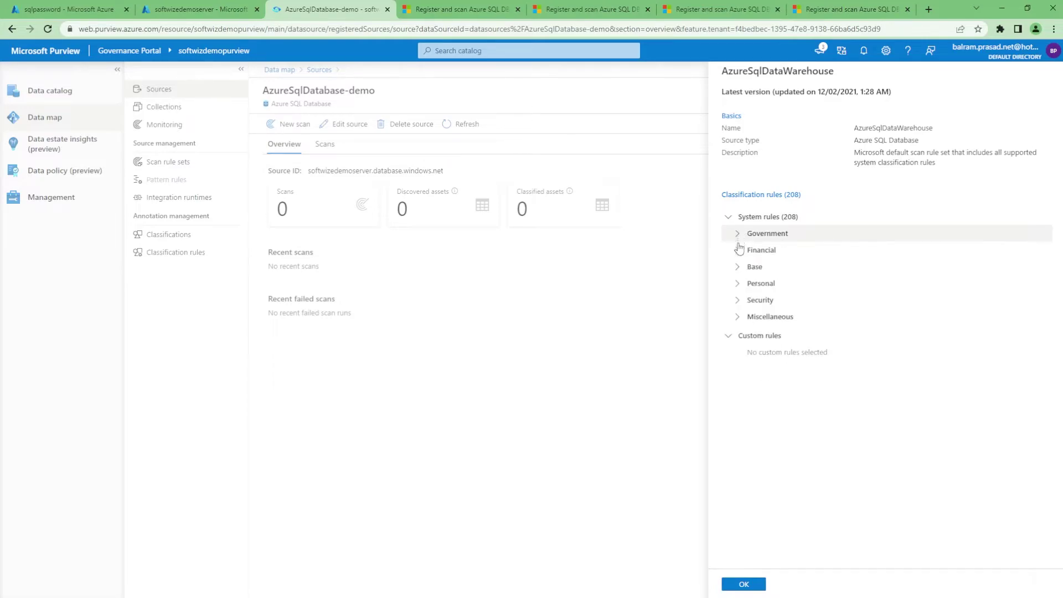
{"action": "left_click", "coordinate": [738, 317]}
{"action": "left_click", "coordinate": [738, 318]}
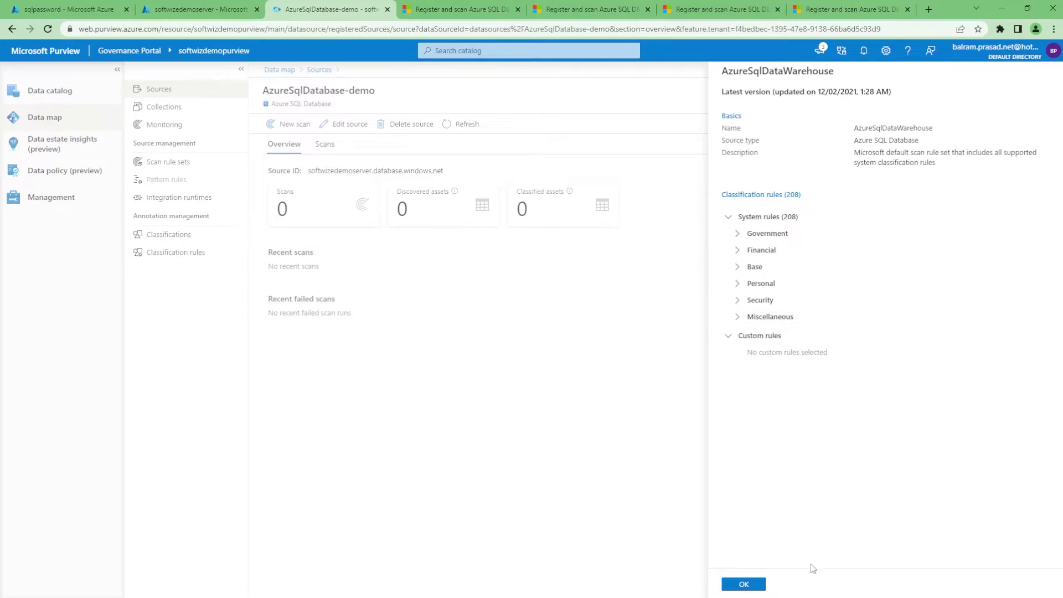
{"action": "left_click", "coordinate": [733, 585]}
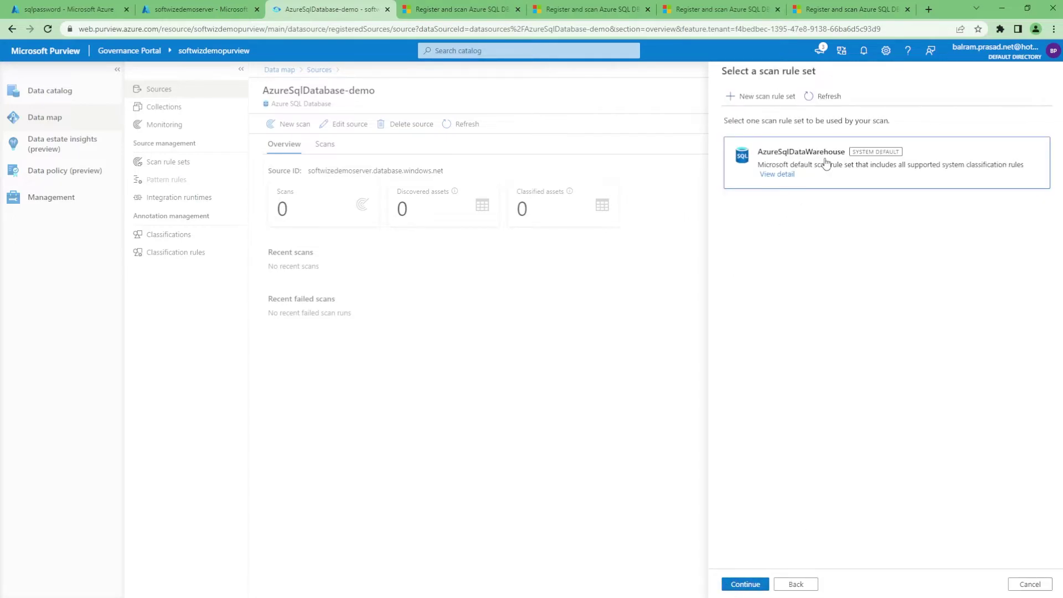
{"action": "left_click", "coordinate": [749, 586]}
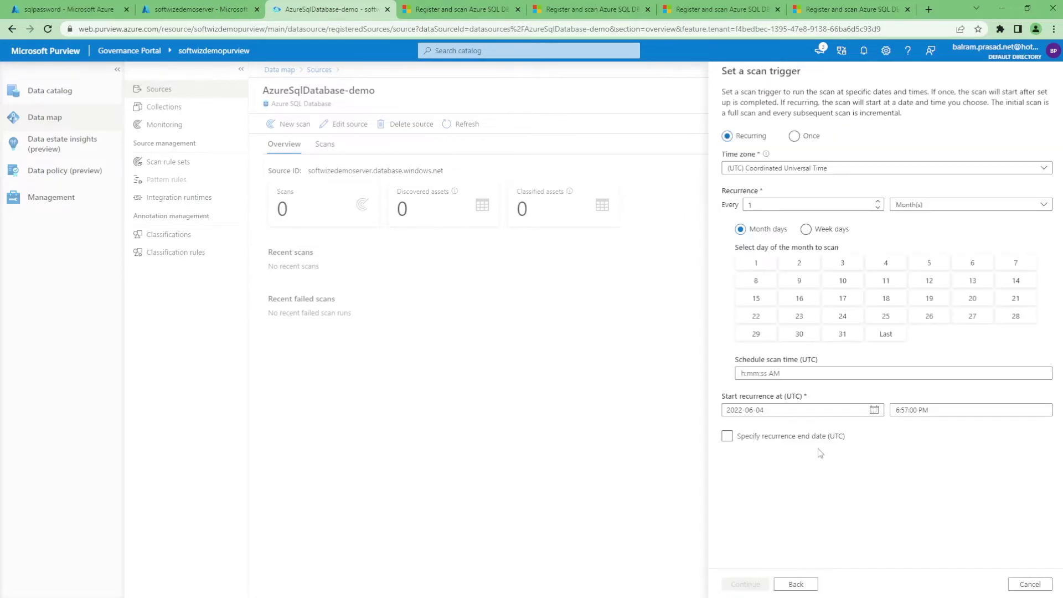
Set the scan trigger to Once, then save and run the scan.
{"action": "left_click", "coordinate": [794, 137]}
{"action": "left_click", "coordinate": [727, 135]}
{"action": "left_click", "coordinate": [804, 135]}
{"action": "left_click", "coordinate": [743, 584]}
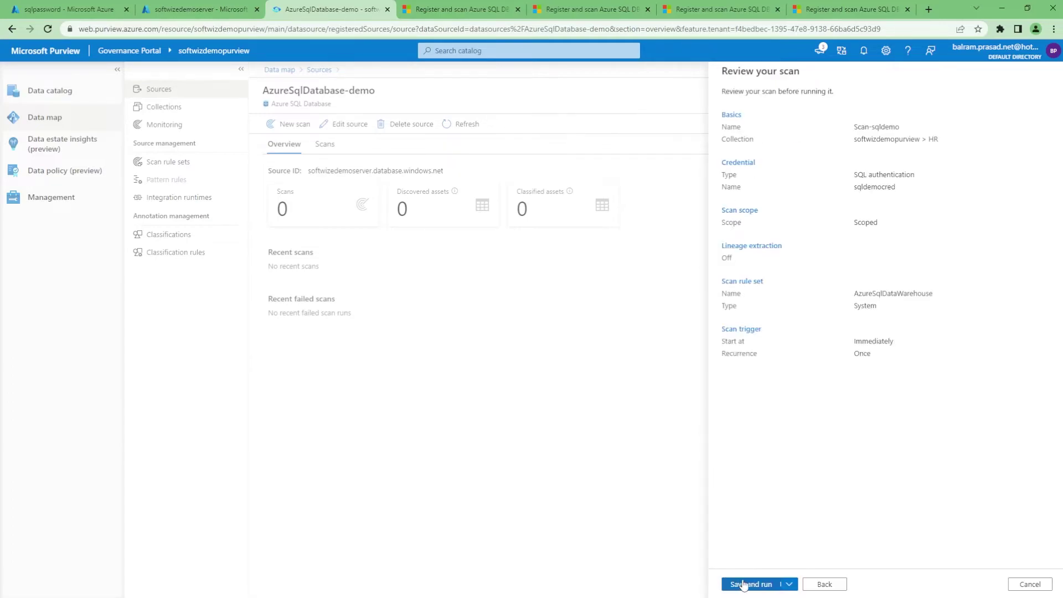
{"action": "left_click", "coordinate": [750, 586]}
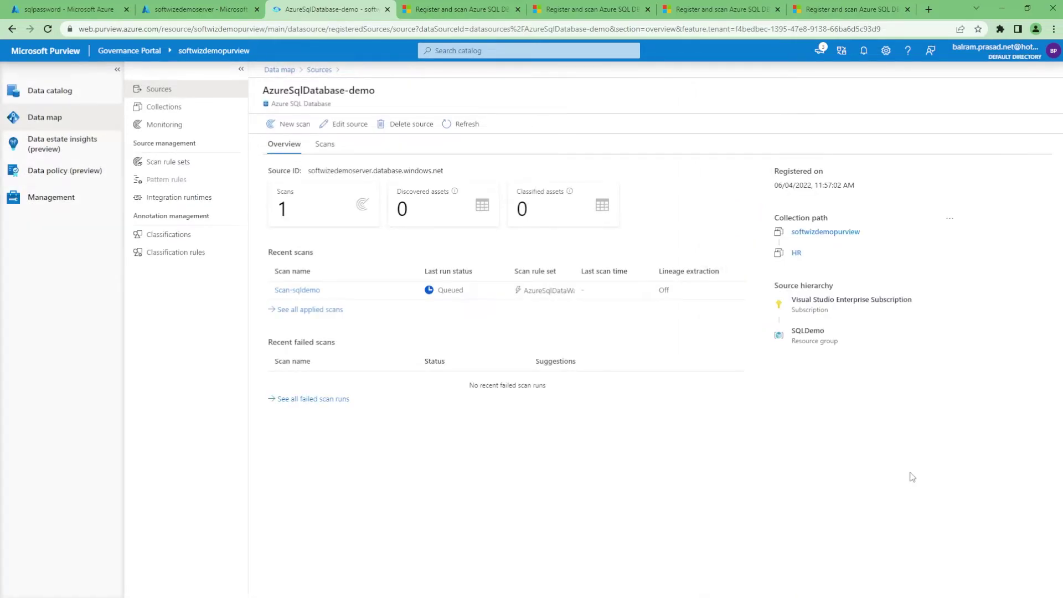
Open the Scan-sqldemo run history and refresh it to follow the run's status.
{"action": "left_click", "coordinate": [304, 290]}
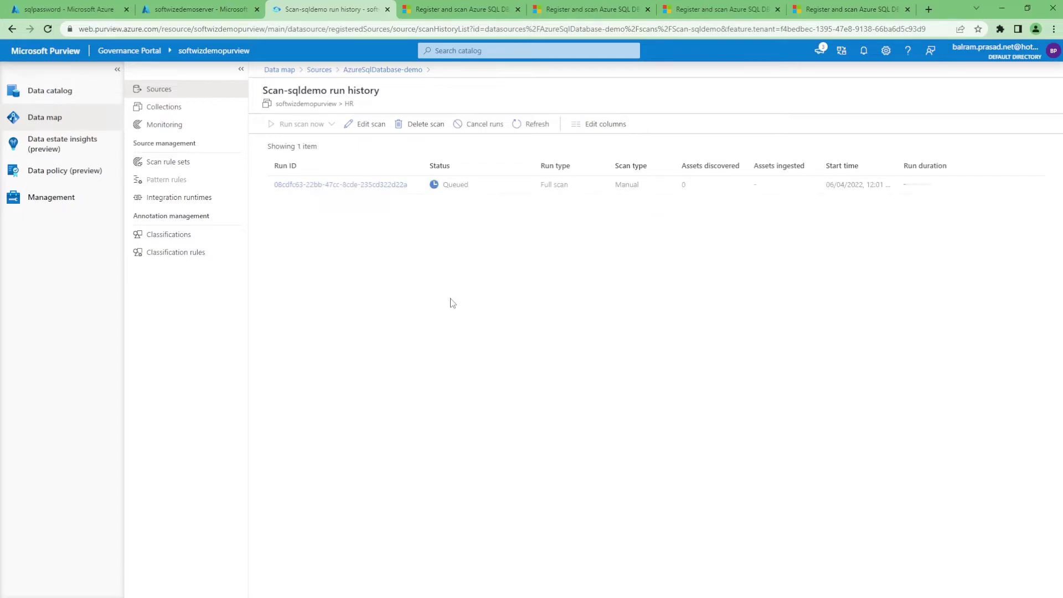
{"action": "left_click", "coordinate": [543, 129]}
{"action": "left_click", "coordinate": [535, 127]}
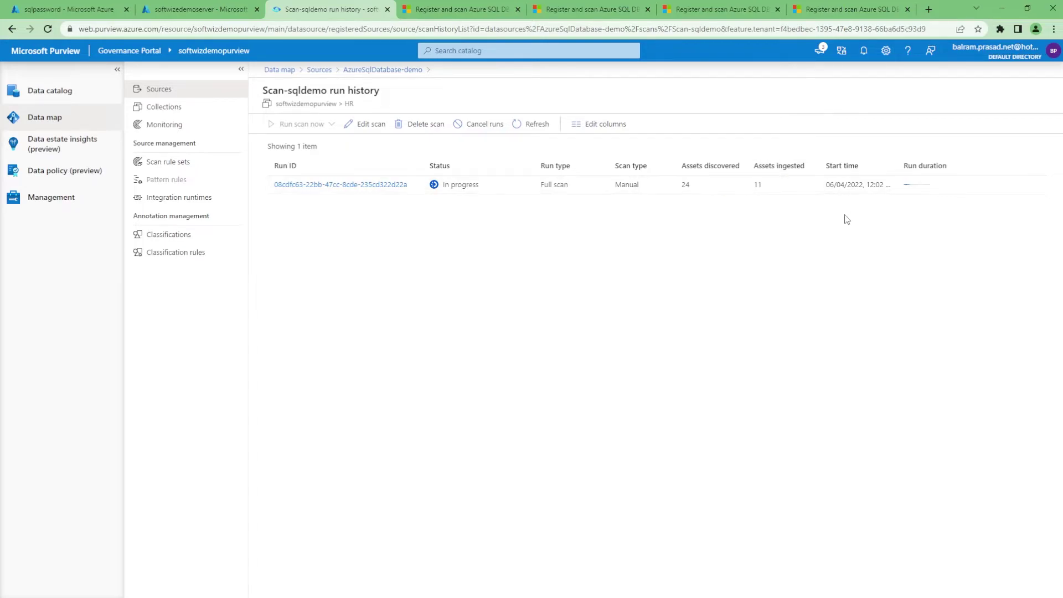
{"action": "left_click", "coordinate": [535, 124]}
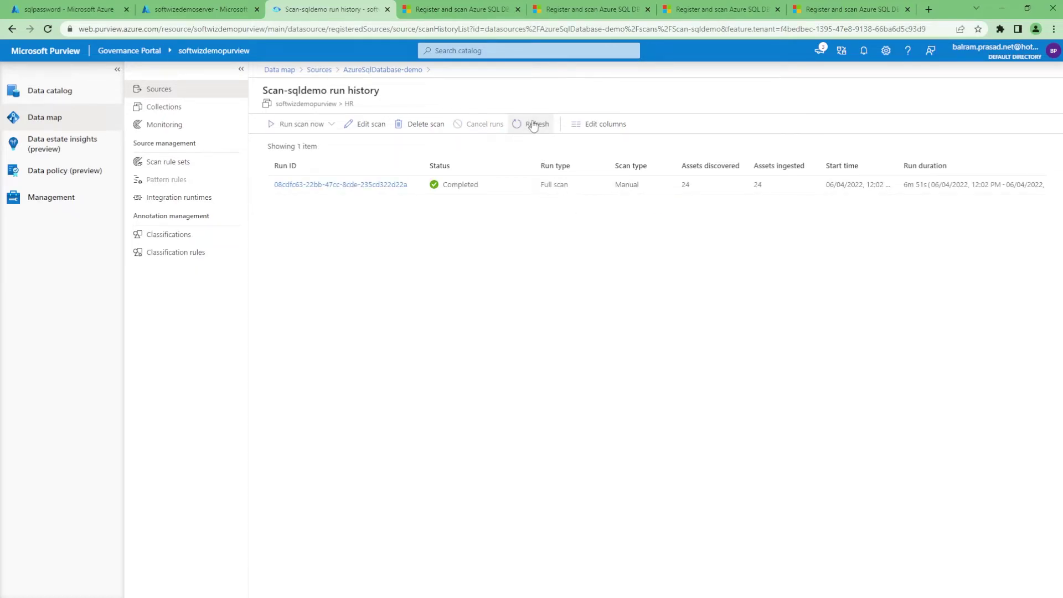
Return to the AzureSqlDatabase-demo overview and check its last scan time, discovered assets and classified assets.
{"action": "left_click", "coordinate": [408, 69]}
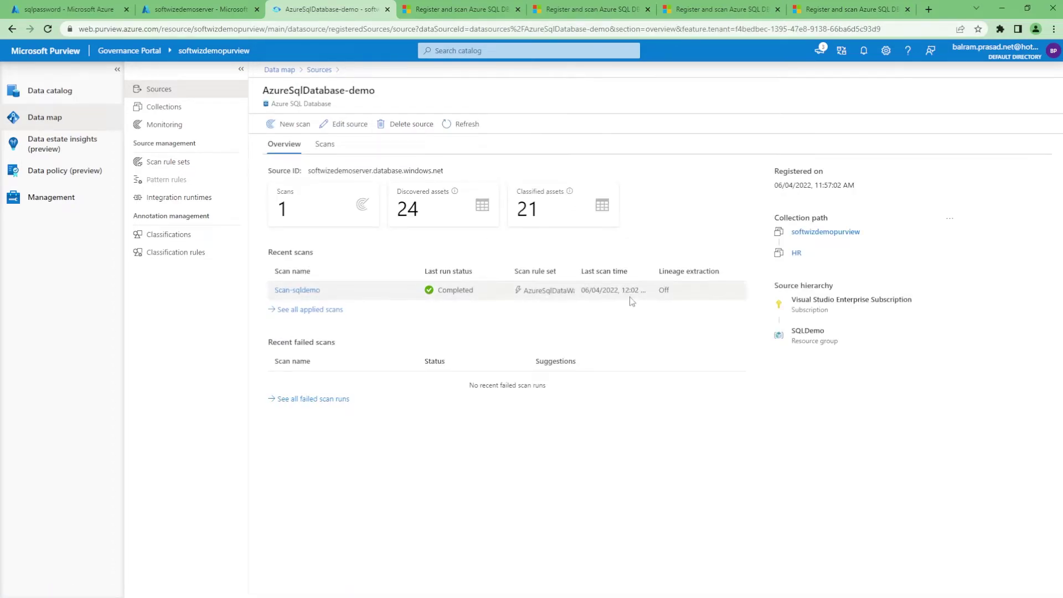
{"action": "double_click", "coordinate": [654, 267]}
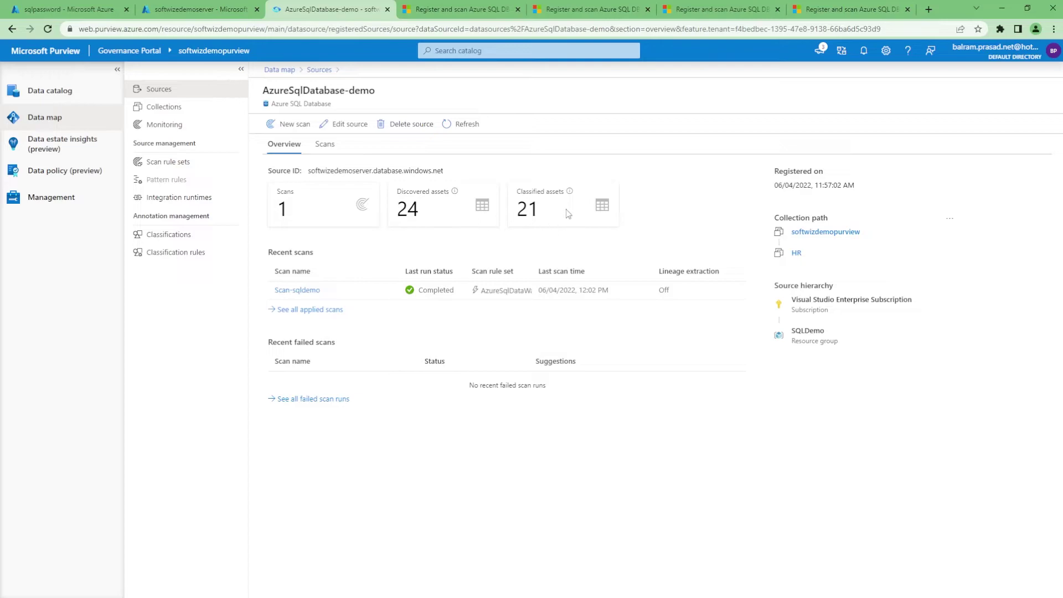
{"action": "mouse_move", "coordinate": [570, 198]}
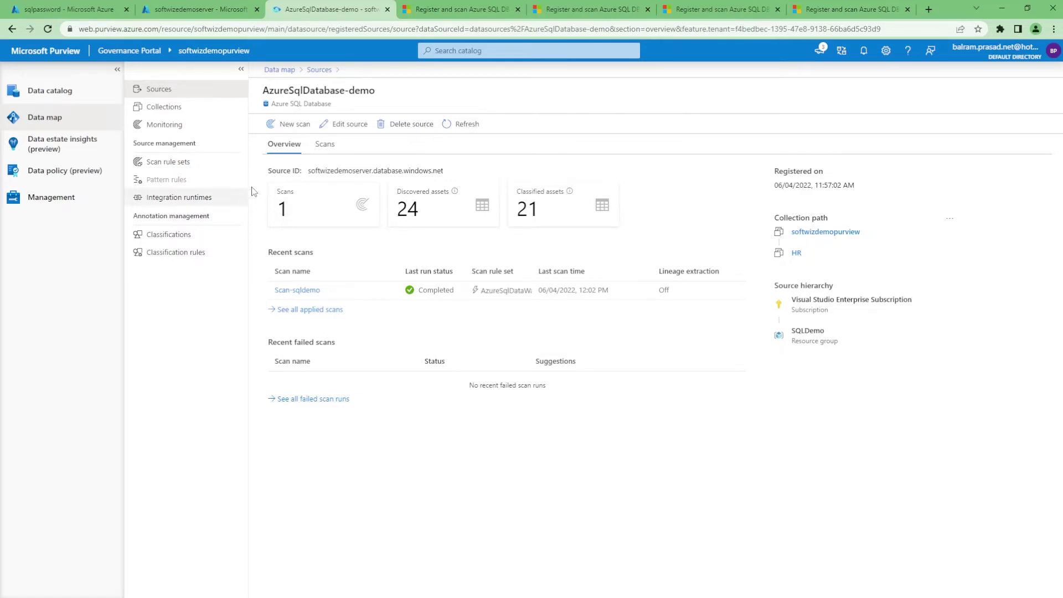
Open the HR collection and look through the list of its assets, then close the list.
{"action": "left_click", "coordinate": [186, 109]}
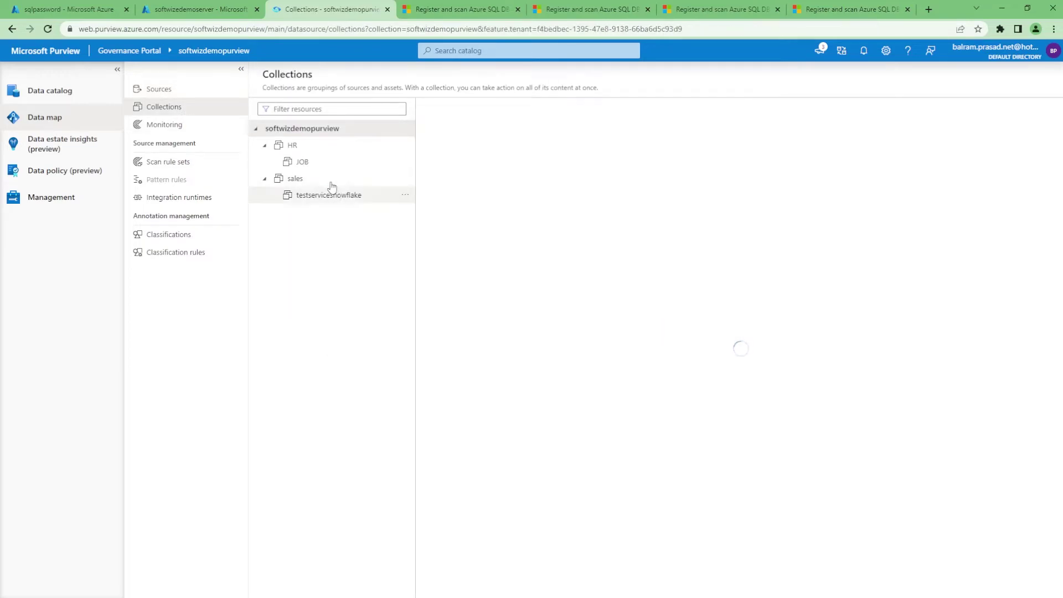
{"action": "left_click", "coordinate": [294, 146]}
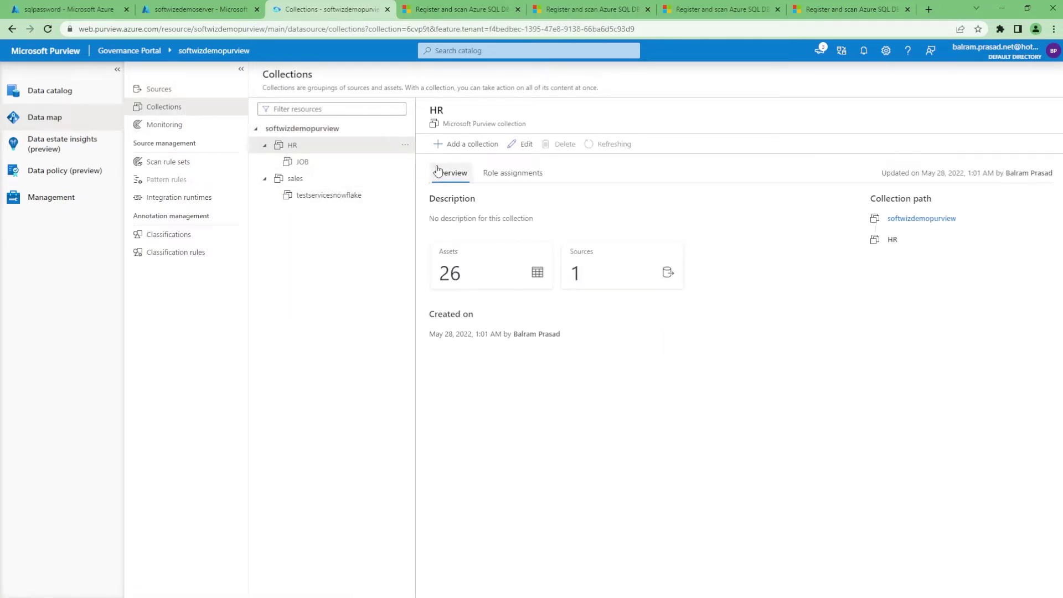
{"action": "left_click", "coordinate": [478, 277]}
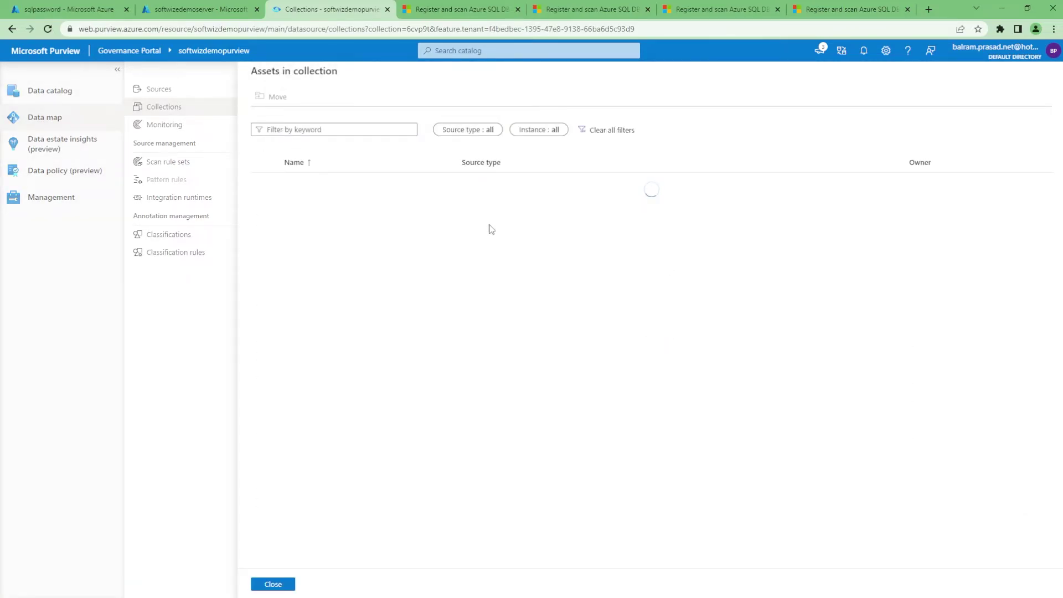
{"action": "scroll", "coordinate": [486, 360], "scroll_direction": "down", "scroll_amount": 3}
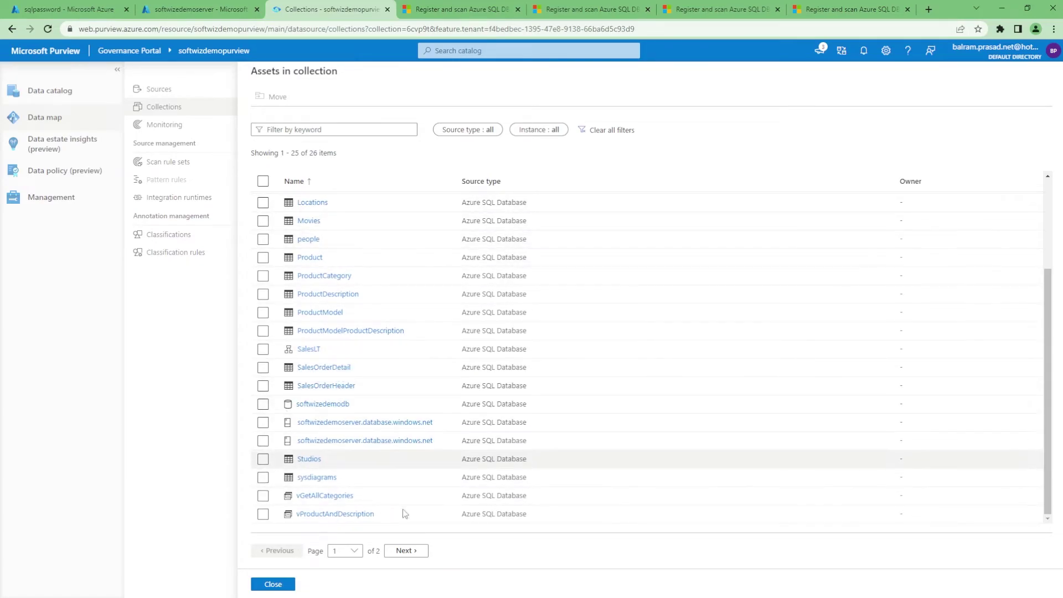
{"action": "left_click", "coordinate": [273, 584]}
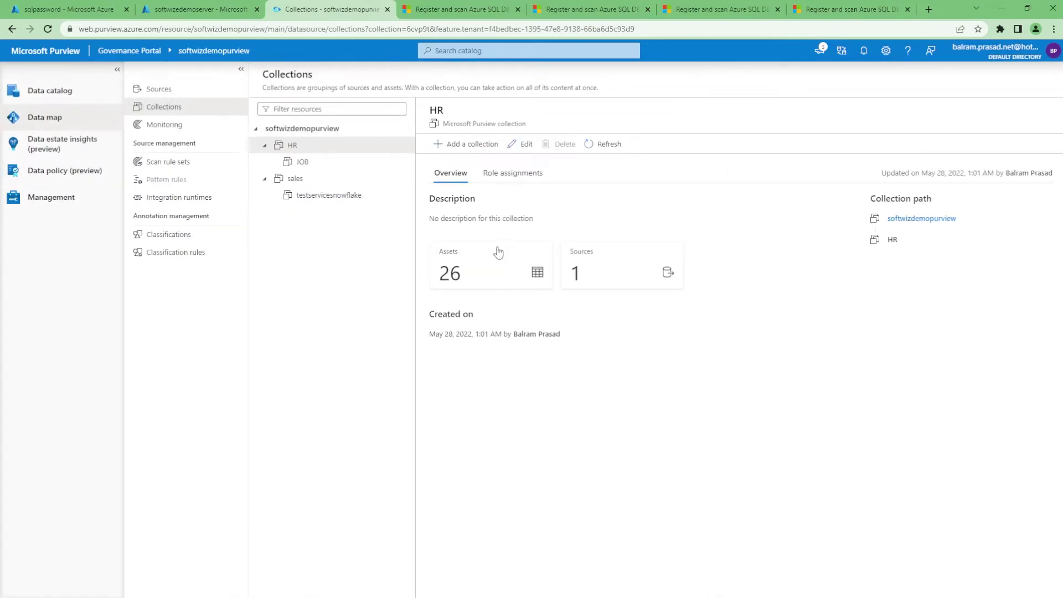
Review the HR collection's role assignments and go back to its overview.
{"action": "left_click", "coordinate": [513, 173]}
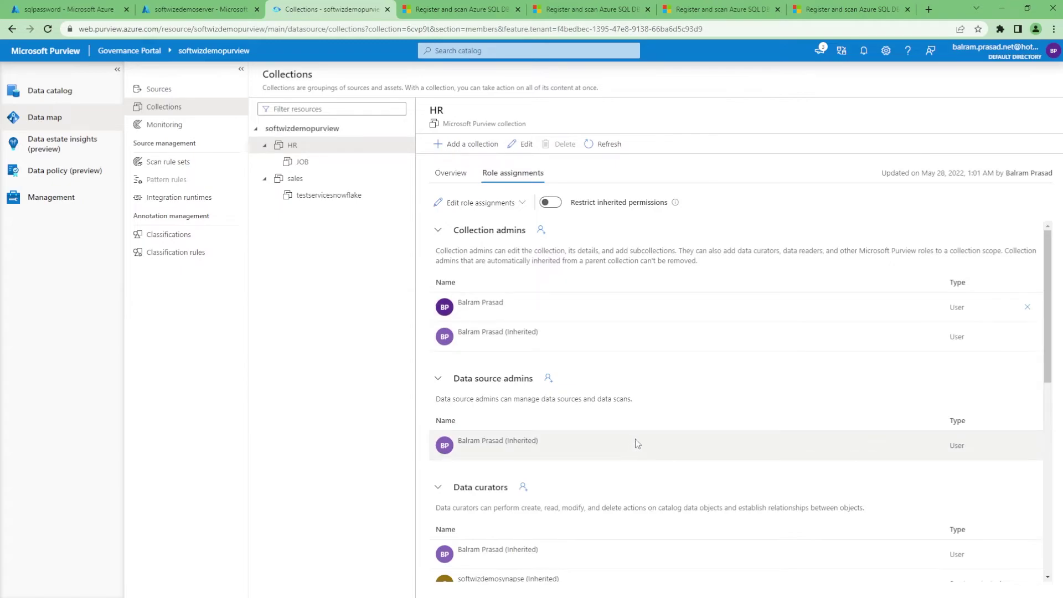
{"action": "scroll", "coordinate": [636, 439], "scroll_direction": "down", "scroll_amount": 3}
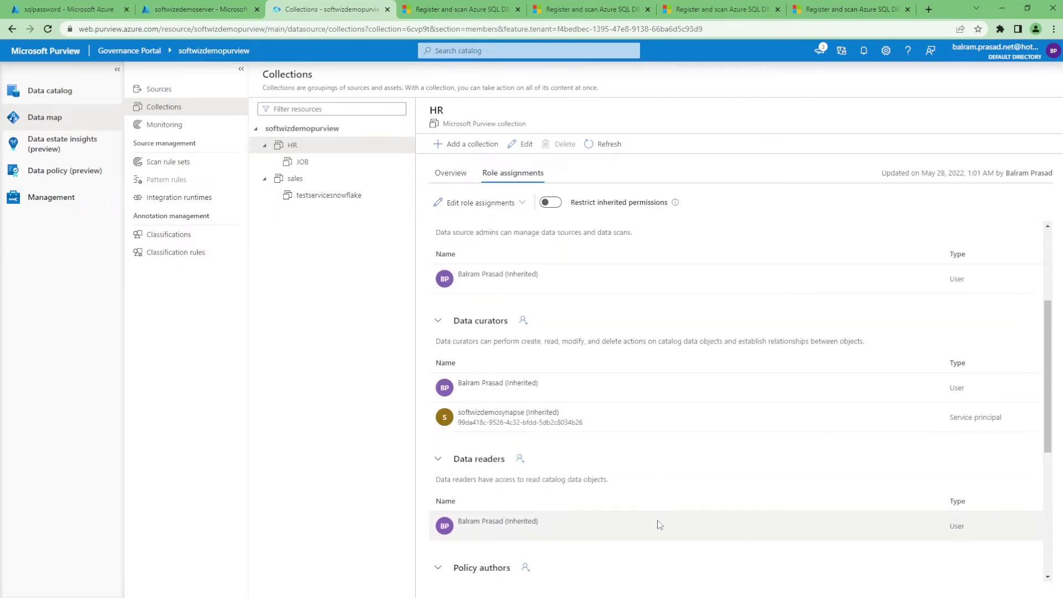
{"action": "scroll", "coordinate": [659, 524], "scroll_direction": "up", "scroll_amount": 5}
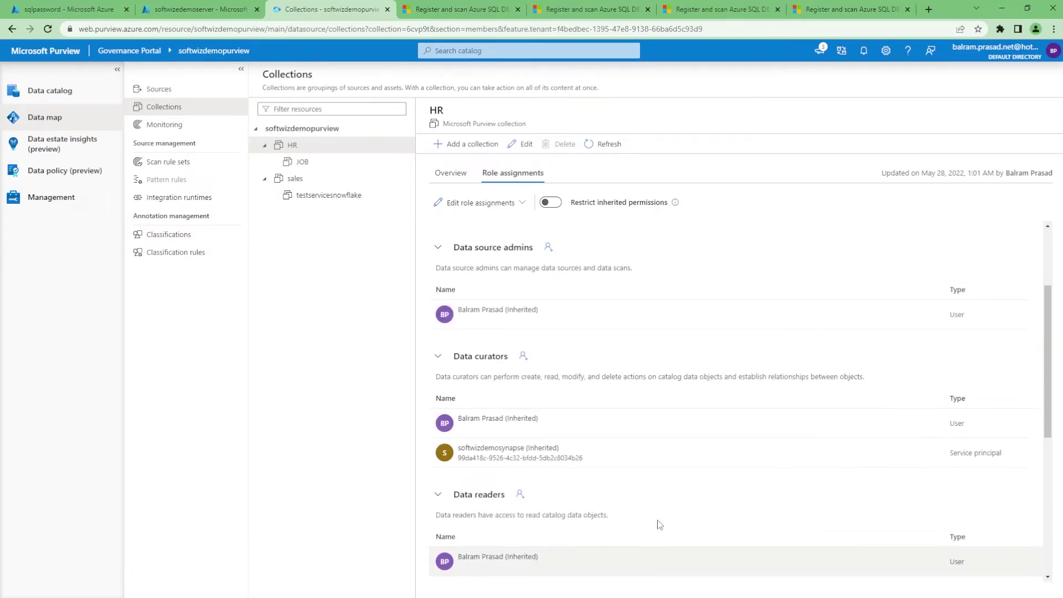
{"action": "left_click", "coordinate": [450, 173]}
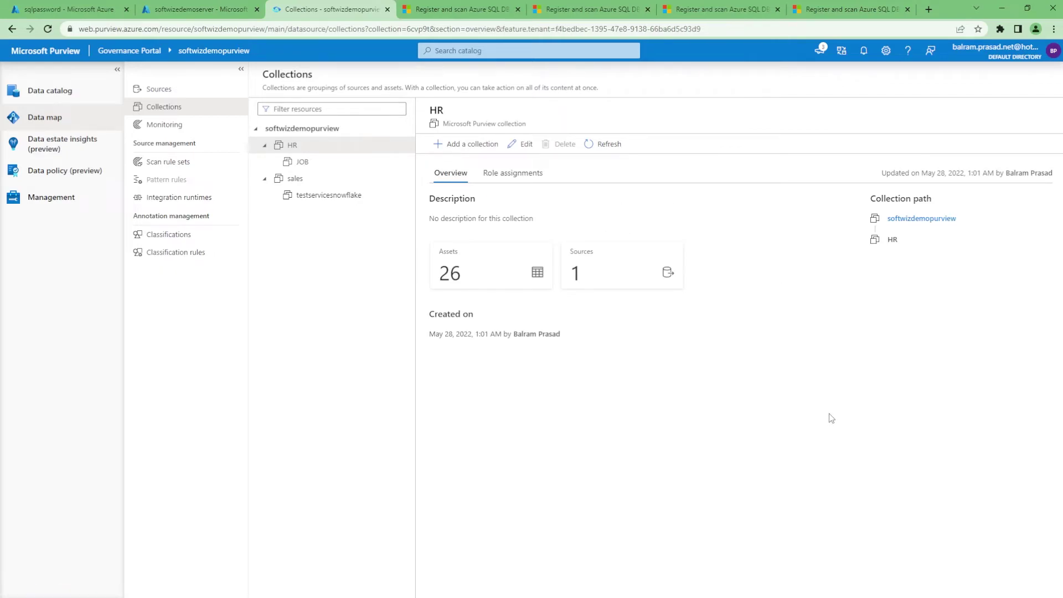
Open the scan monitoring page and check the scan status chart for the last 30 days.
{"action": "left_click", "coordinate": [177, 131]}
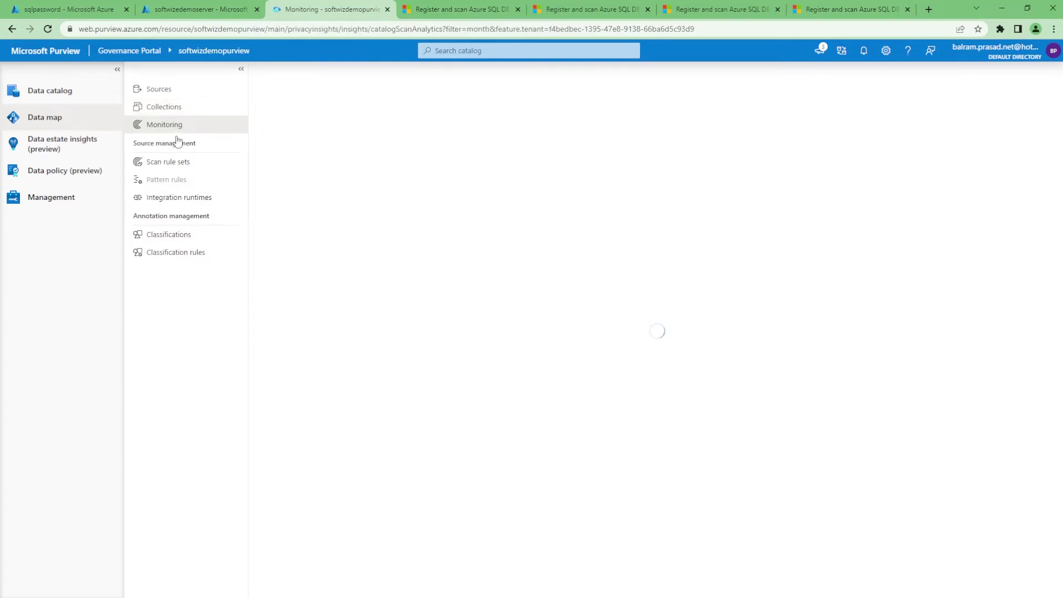
{"action": "mouse_move", "coordinate": [473, 392]}
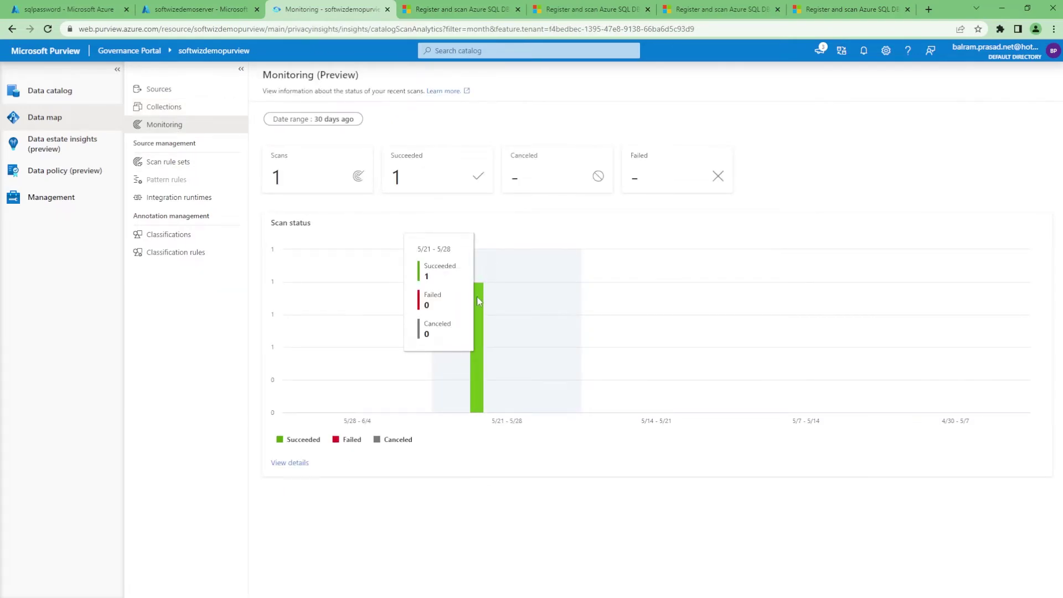
Browse the data catalog's assets by collection and open the asset list of the HR collection.
{"action": "left_click", "coordinate": [64, 97]}
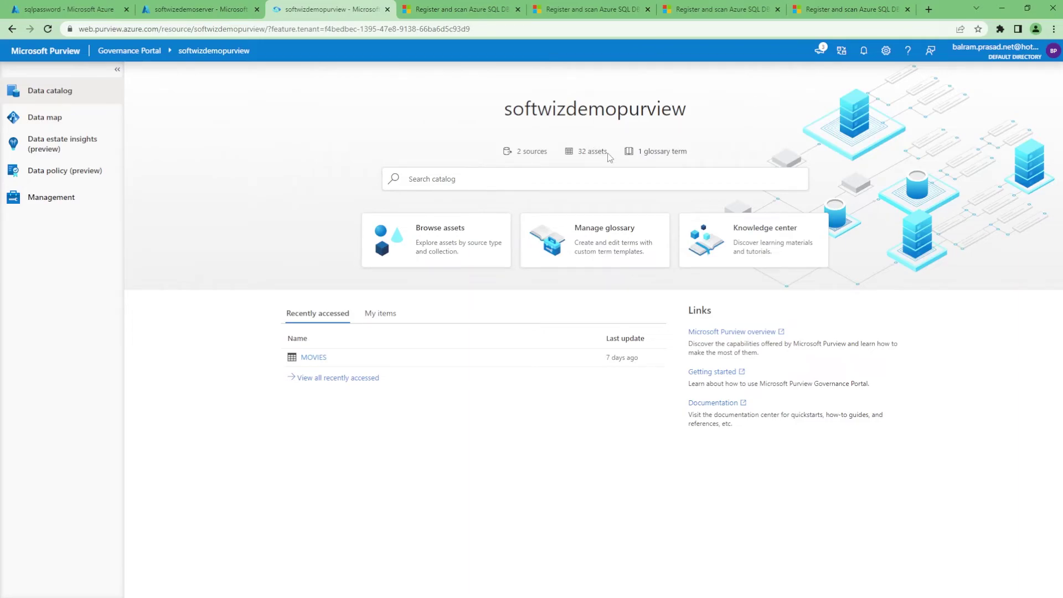
{"action": "left_click", "coordinate": [453, 243]}
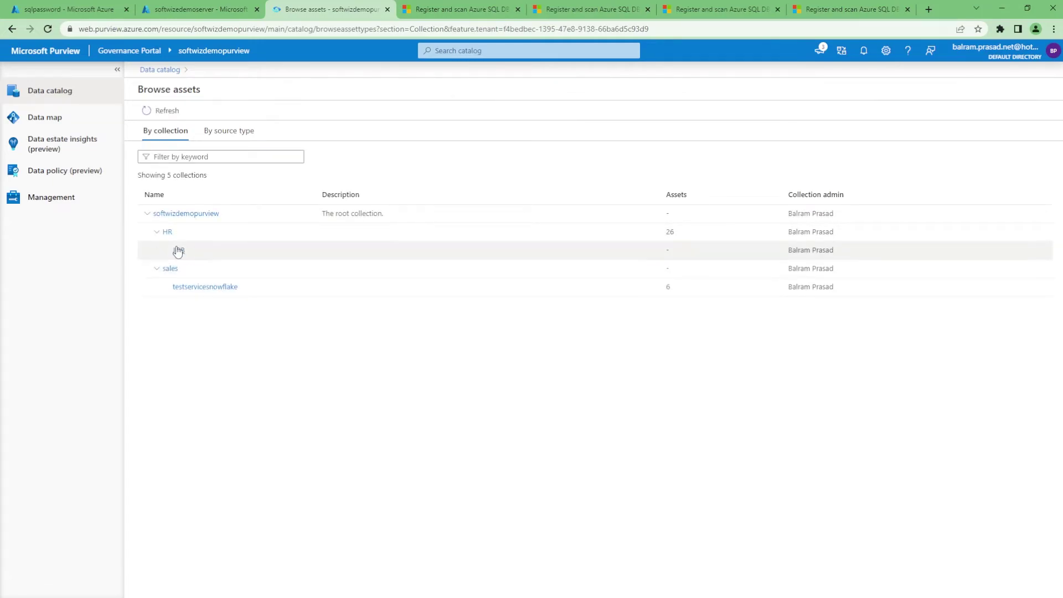
{"action": "left_click", "coordinate": [168, 232]}
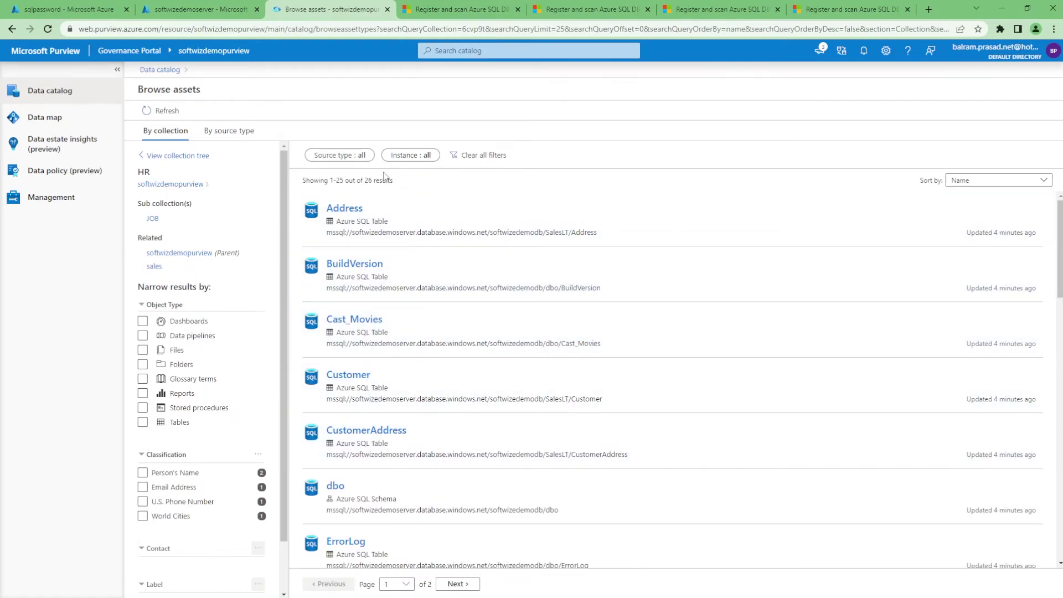
Open the Address table asset and review its properties, schema and overview.
{"action": "left_click", "coordinate": [345, 209]}
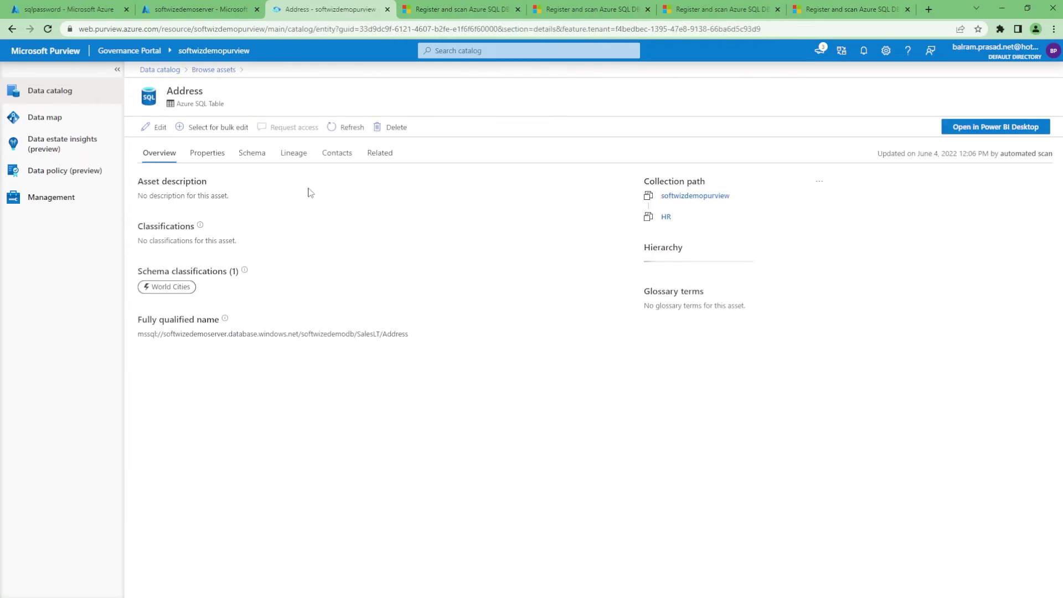
{"action": "left_click", "coordinate": [208, 153]}
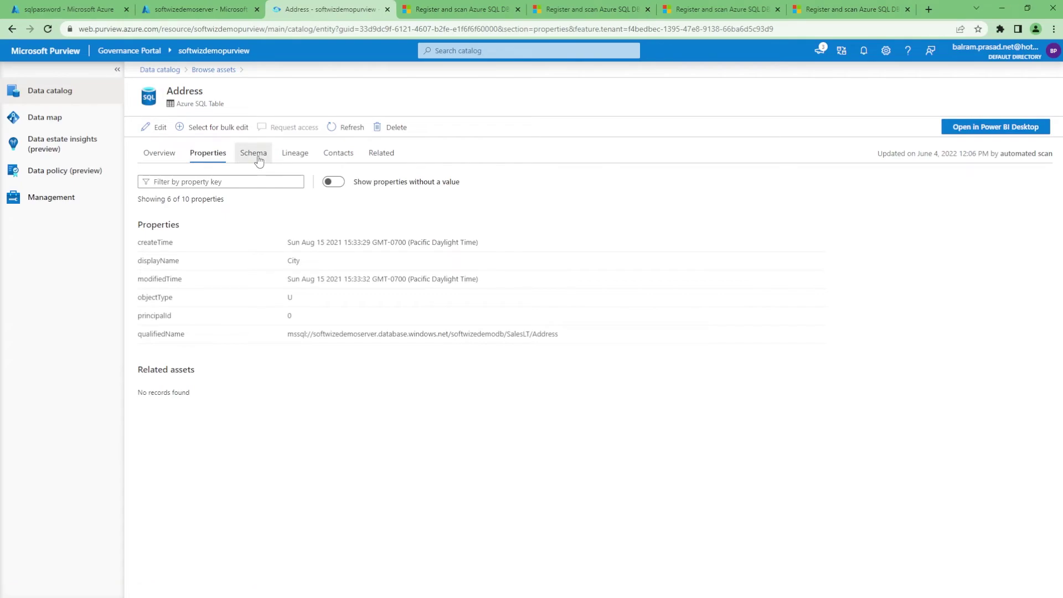
{"action": "left_click", "coordinate": [254, 154]}
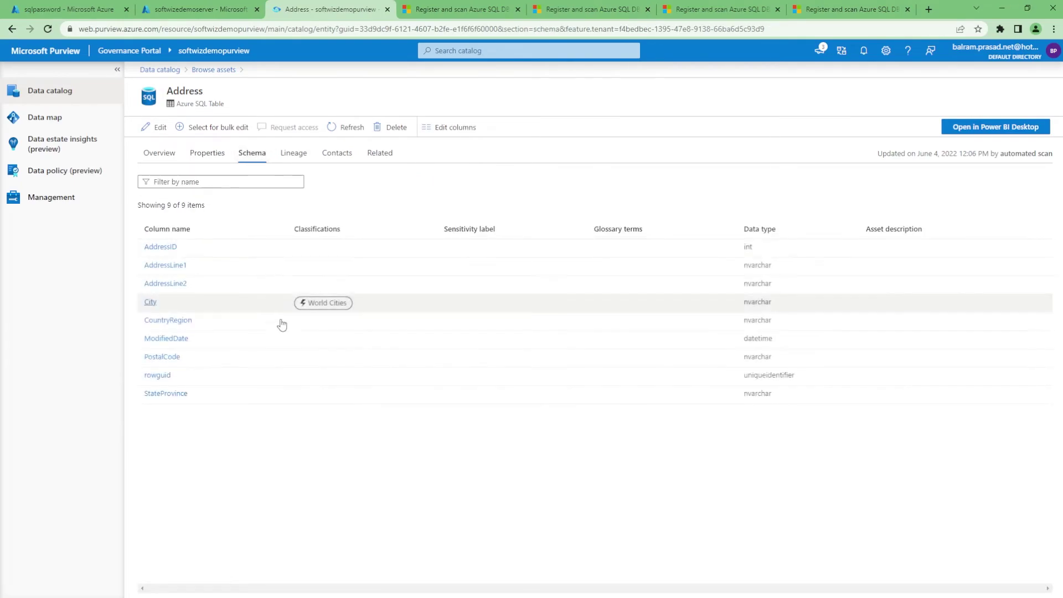
{"action": "left_click", "coordinate": [158, 153]}
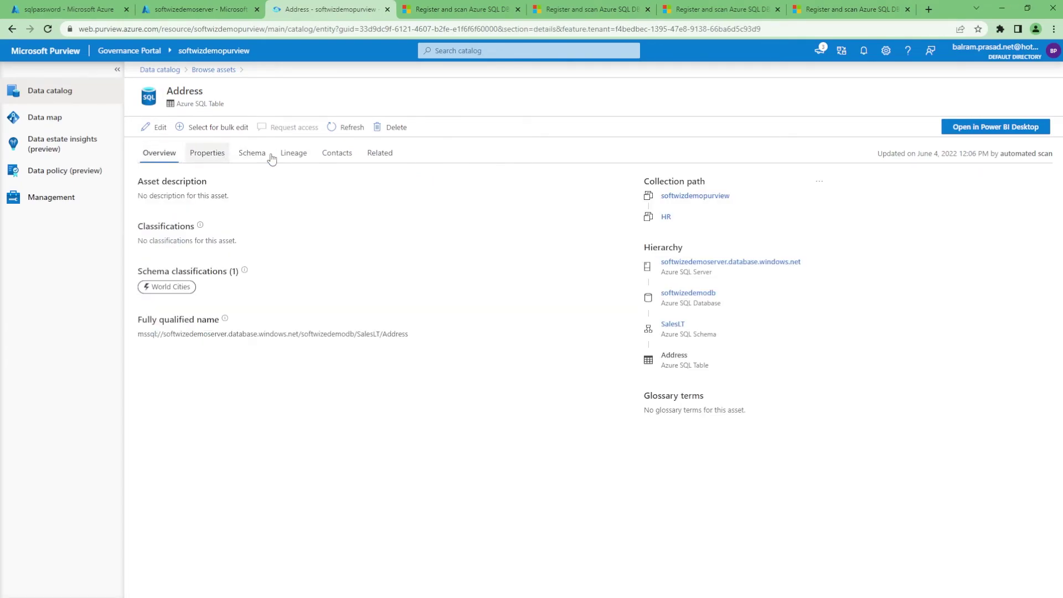
Return to the HR asset list and filter it by the Person's Name and U.S. Phone Number classifications in turn, clearing each filter.
{"action": "left_click", "coordinate": [203, 70]}
{"action": "scroll", "coordinate": [408, 343], "scroll_direction": "down", "scroll_amount": 4}
{"action": "scroll", "coordinate": [166, 443], "scroll_direction": "down", "scroll_amount": 1}
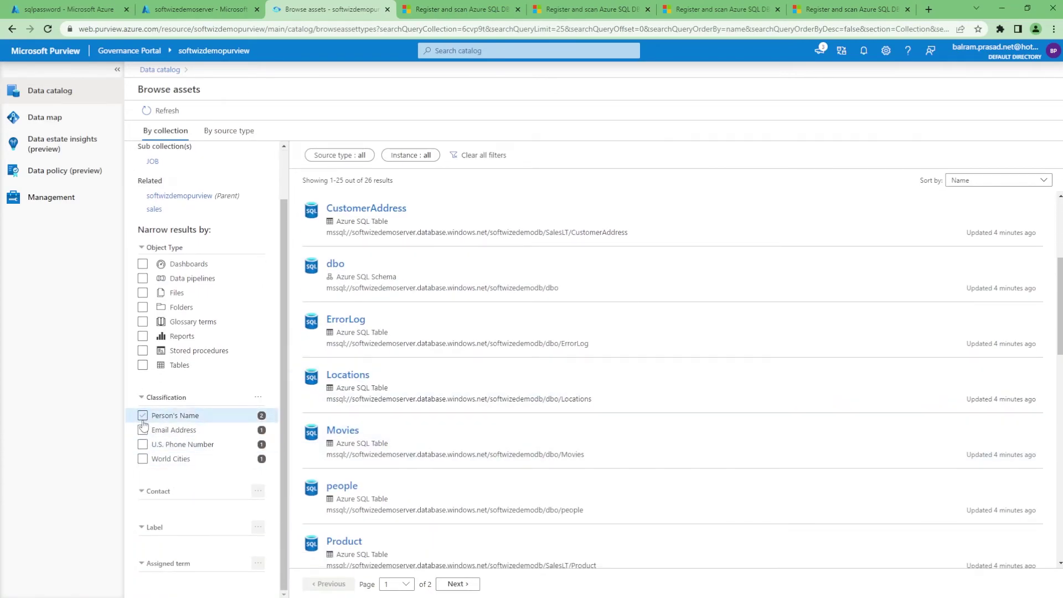
{"action": "left_click", "coordinate": [142, 416]}
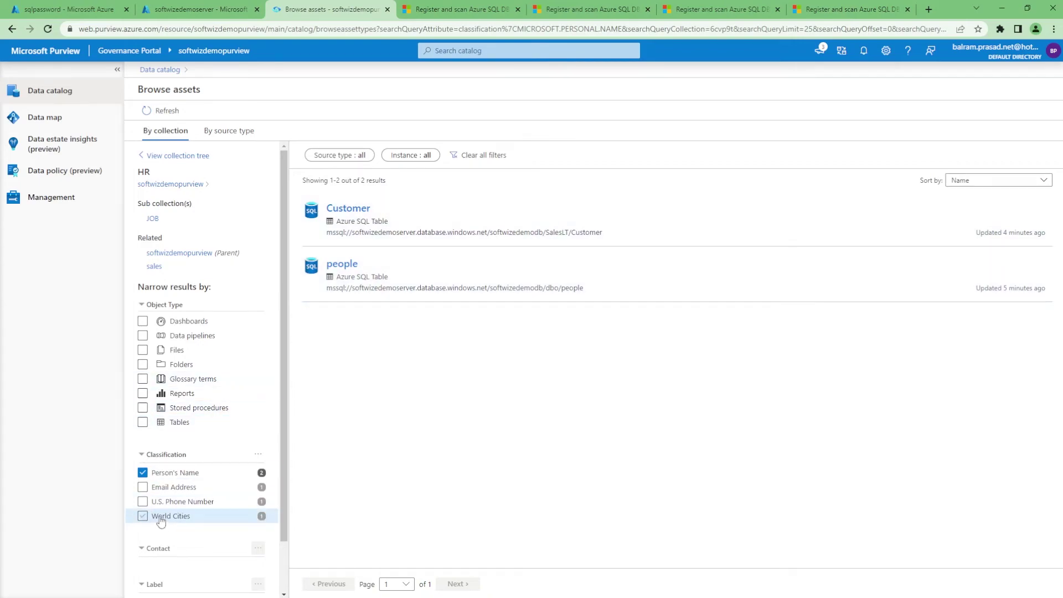
{"action": "left_click", "coordinate": [143, 473]}
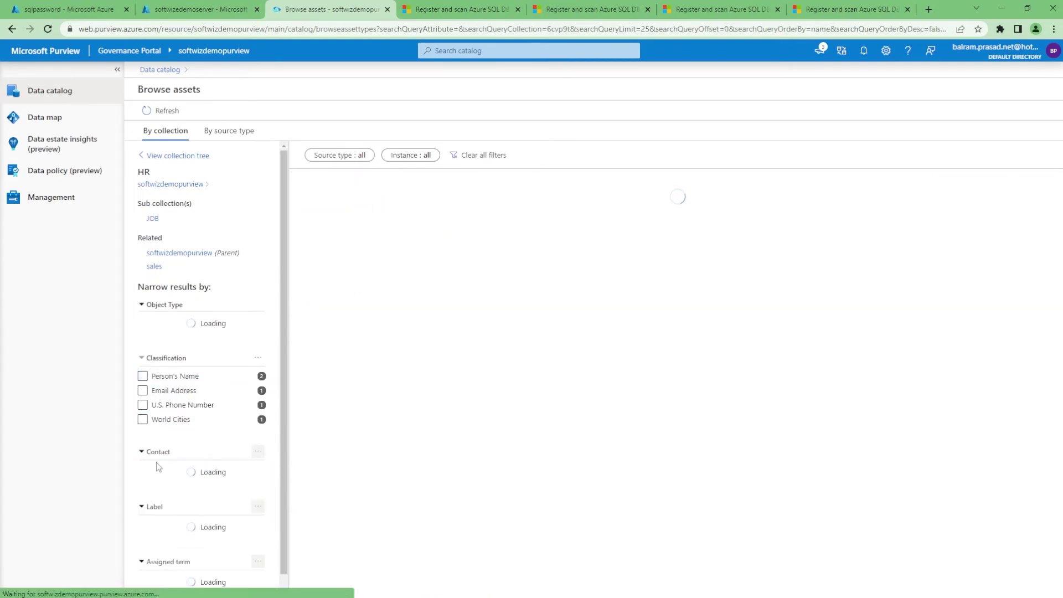
{"action": "left_click", "coordinate": [143, 409]}
{"action": "left_click", "coordinate": [143, 410]}
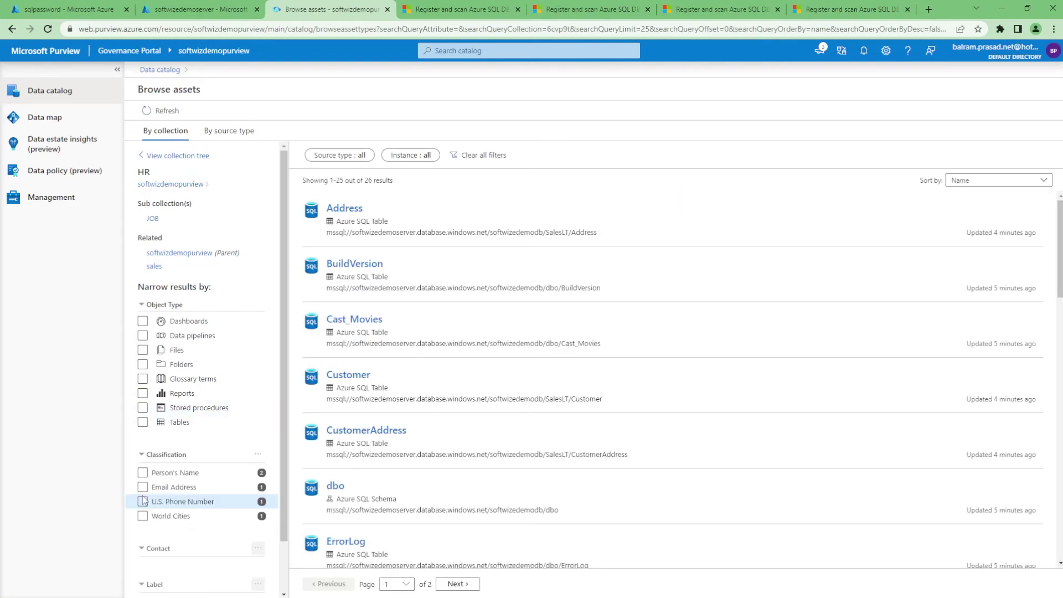
{"action": "left_click", "coordinate": [143, 502]}
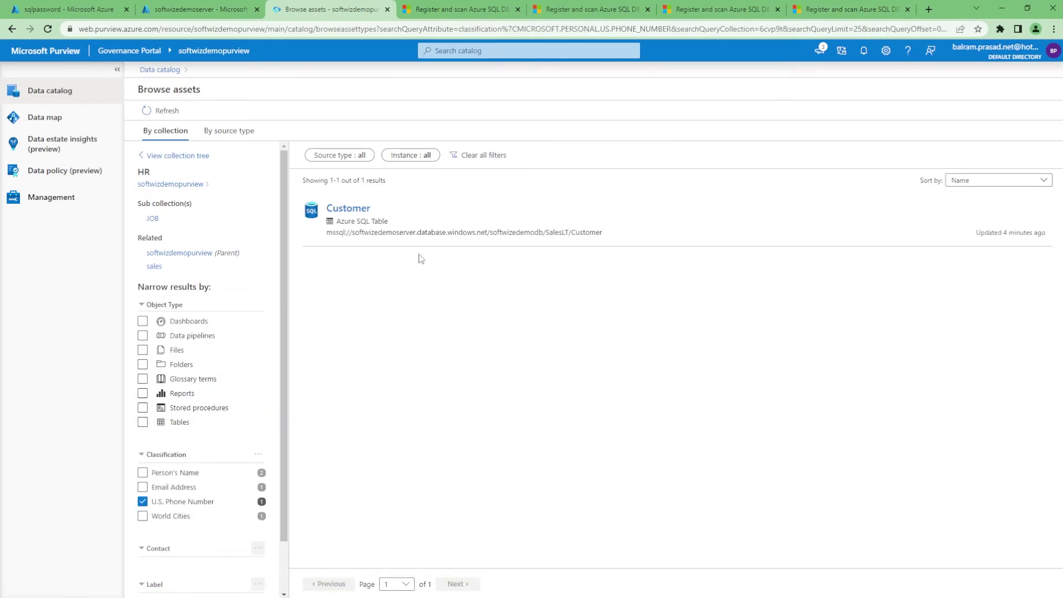
{"action": "left_click", "coordinate": [178, 502]}
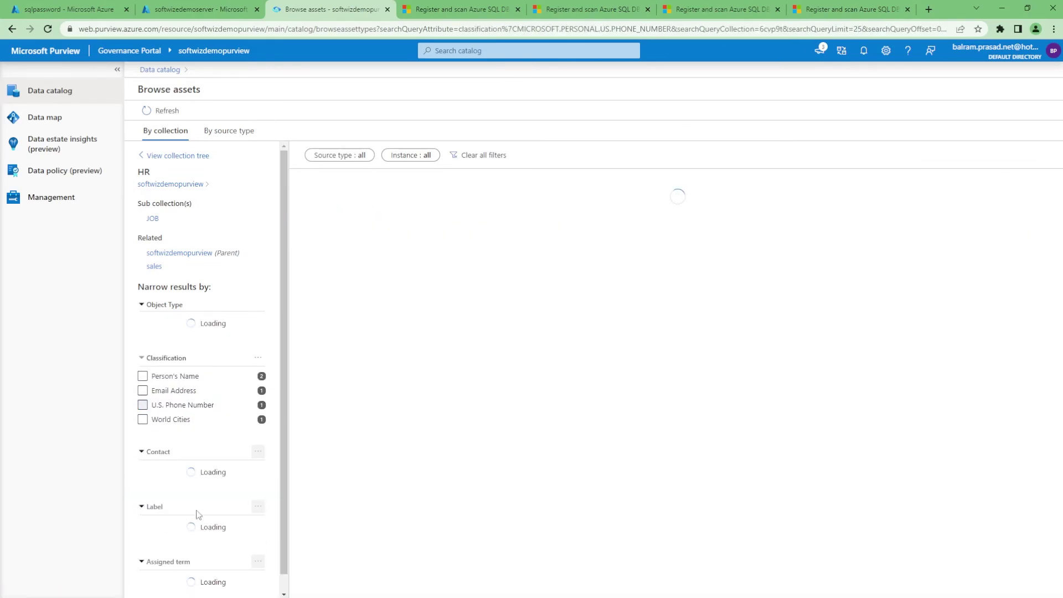
{"action": "scroll", "coordinate": [174, 499], "scroll_direction": "down", "scroll_amount": 1}
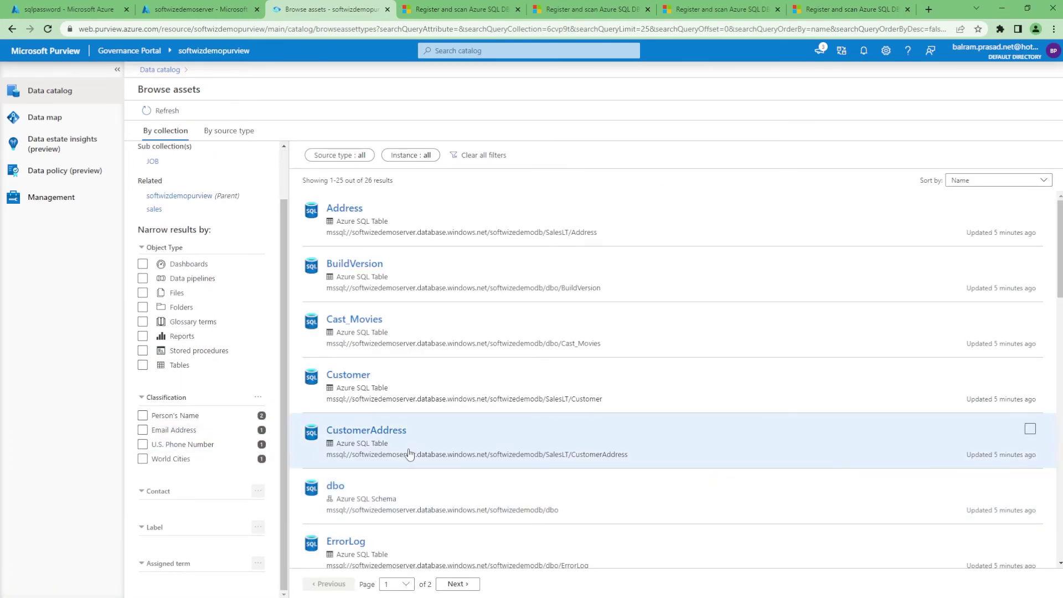
View the browsable assets grouped by source type and switch back to the collection grouping.
{"action": "left_click", "coordinate": [230, 131]}
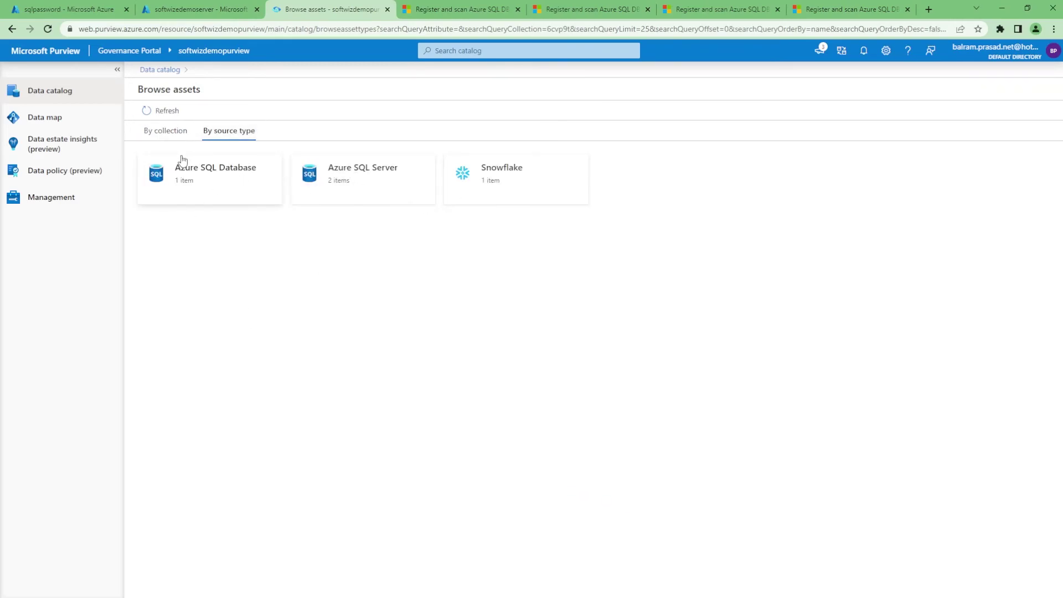
{"action": "left_click", "coordinate": [165, 132]}
Go back to the data catalog home page and search the catalog for "address".
{"action": "left_click", "coordinate": [56, 91]}
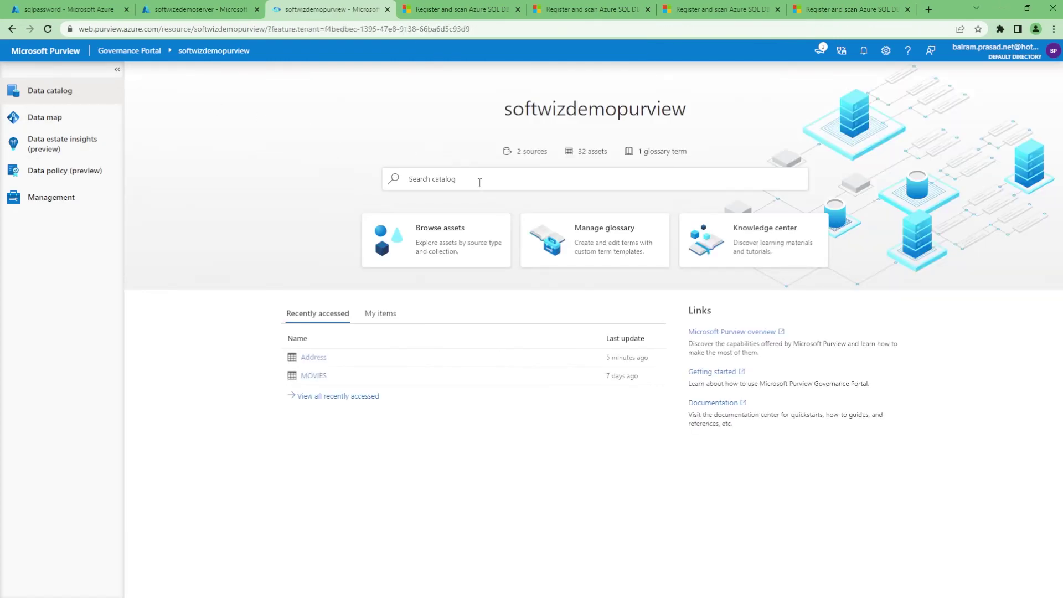
{"action": "left_click", "coordinate": [524, 178]}
{"action": "type", "text": "a"}
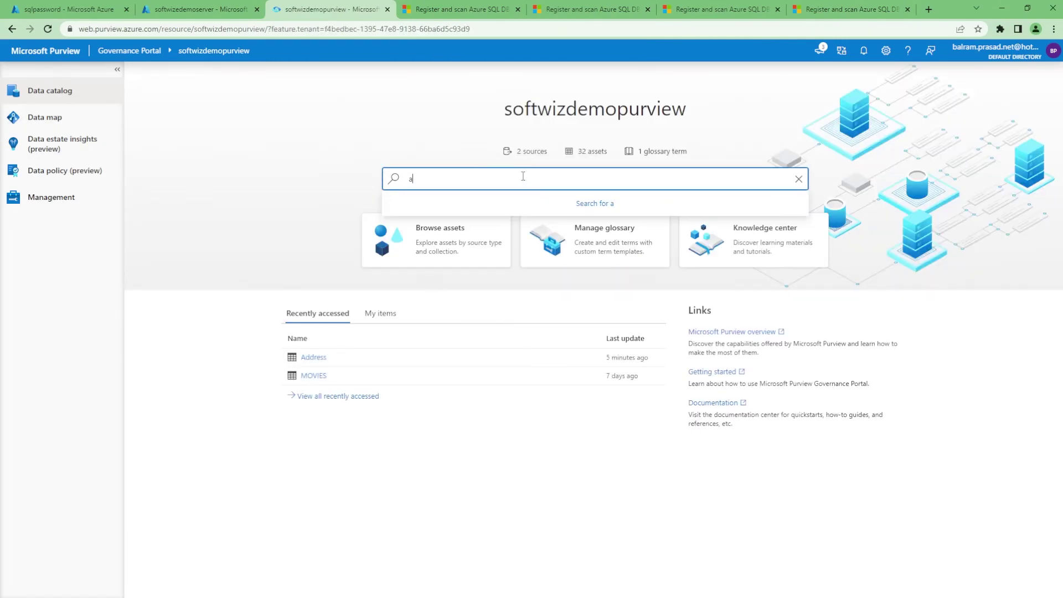
{"action": "type", "text": "dress"}
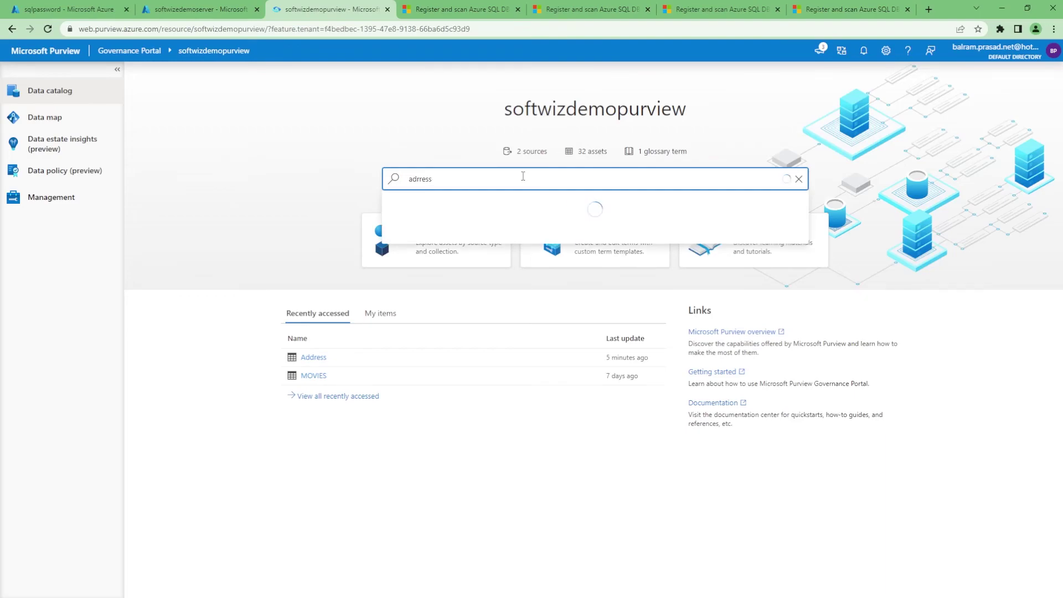
{"action": "key", "text": "ctrl+a"}
{"action": "type", "text": "a"}
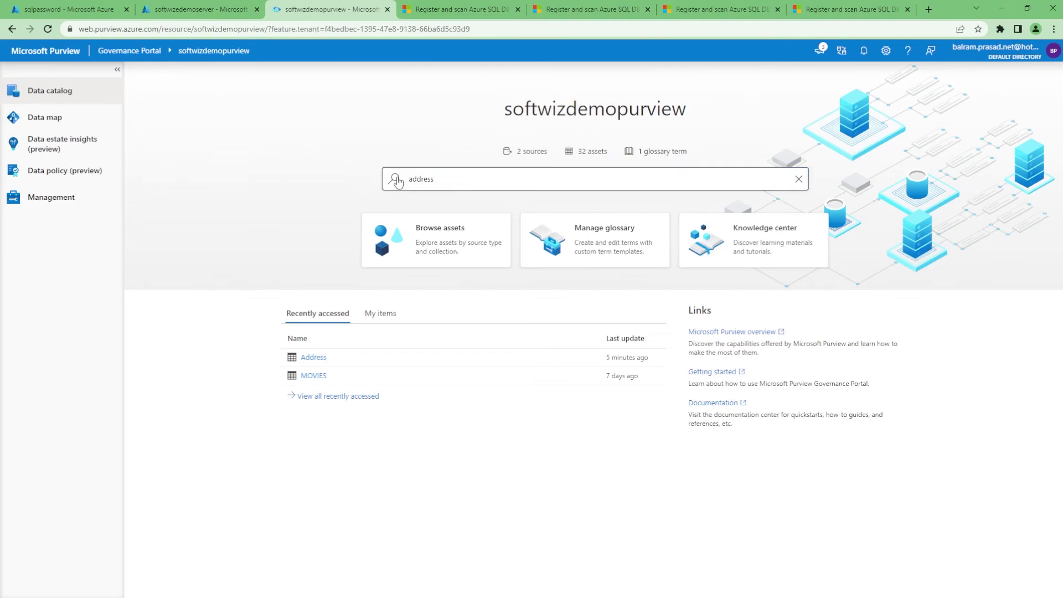
{"action": "key", "text": "Return"}
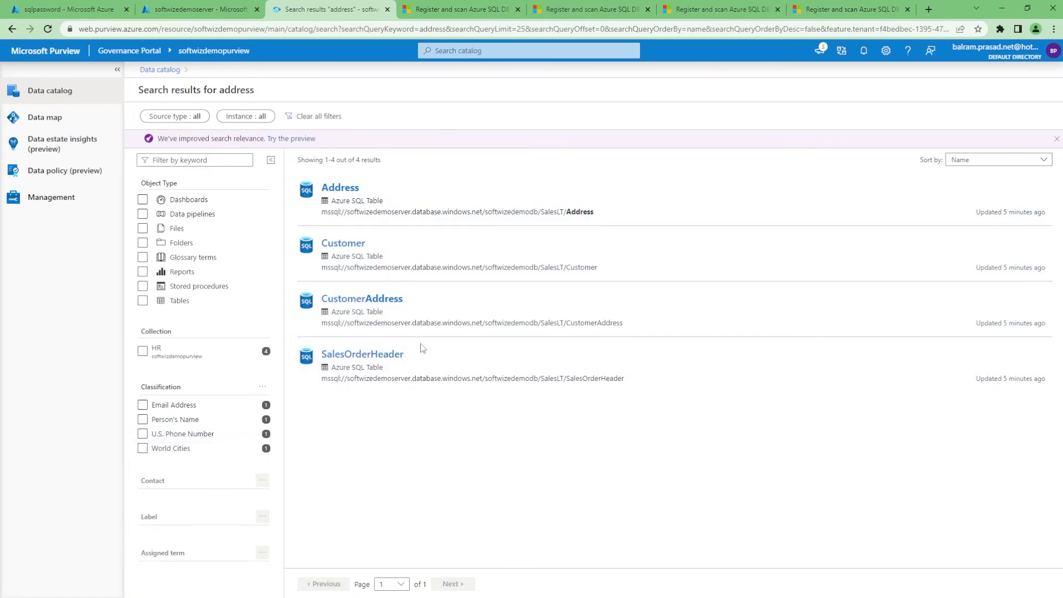
Search the catalog for "movie" and open the full search results.
{"action": "left_click", "coordinate": [472, 51]}
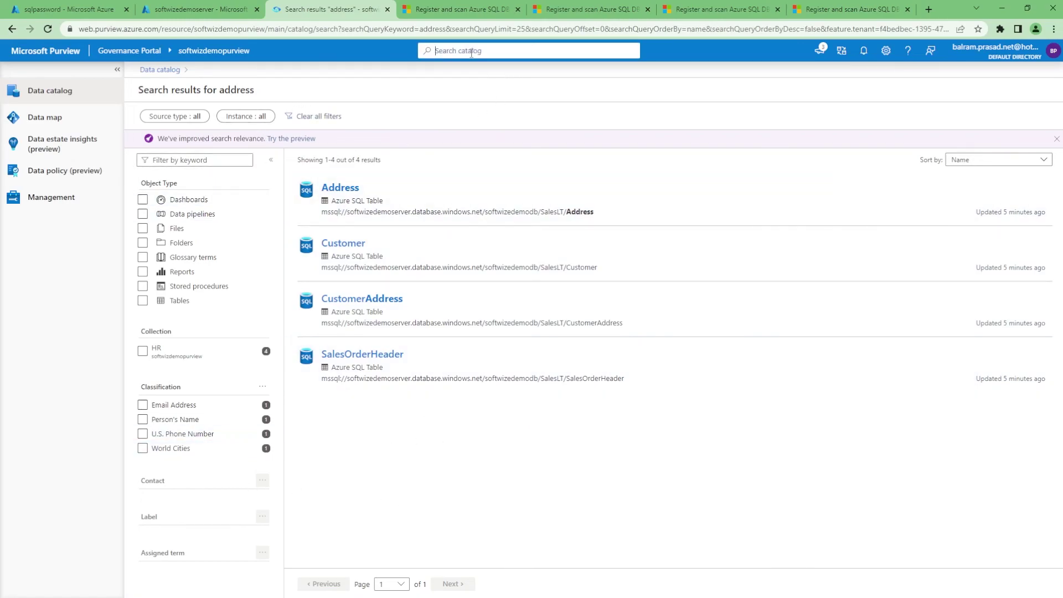
{"action": "type", "text": "movie"}
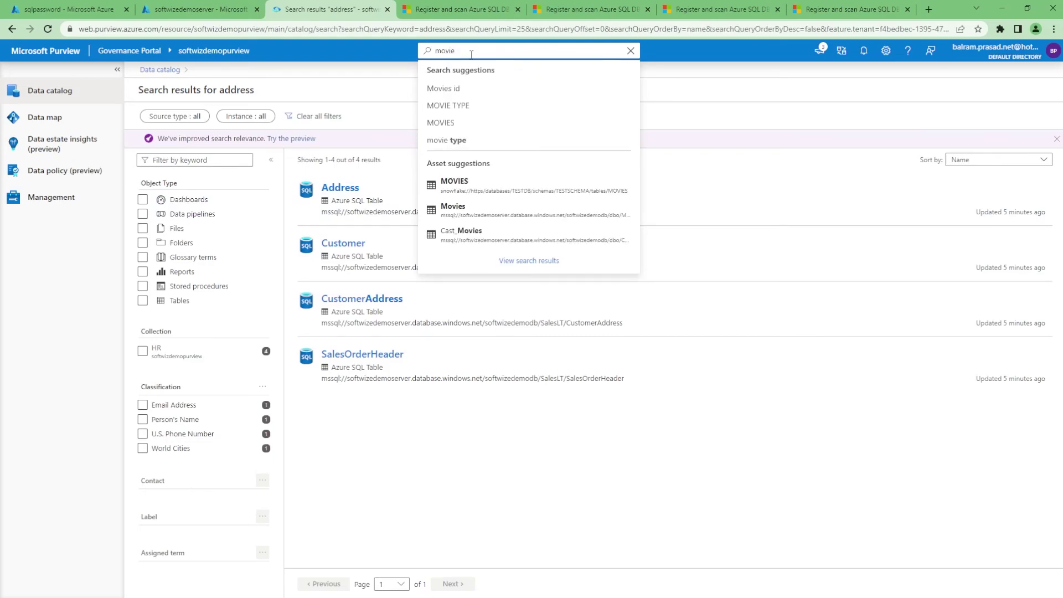
{"action": "left_click", "coordinate": [551, 263]}
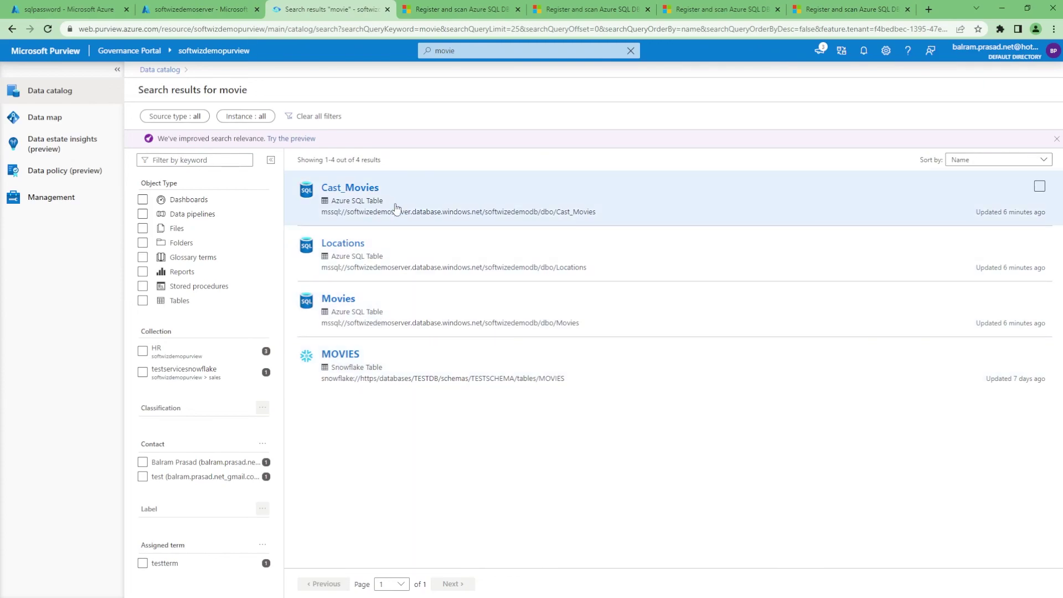
Open the Locations table from the results, review its schema columns and return to the "movie" results.
{"action": "left_click", "coordinate": [383, 259]}
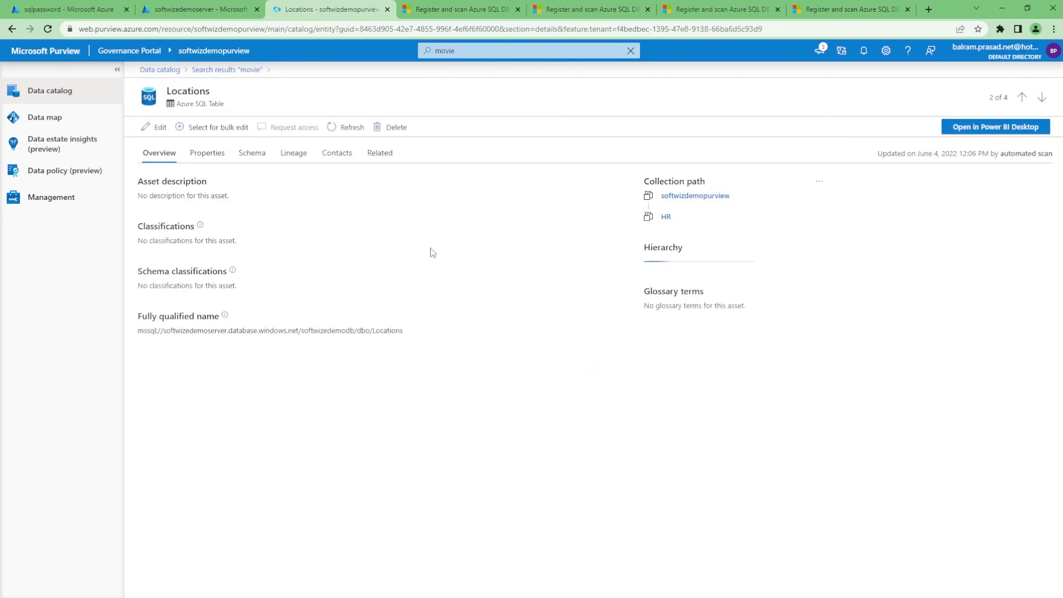
{"action": "left_click", "coordinate": [252, 161]}
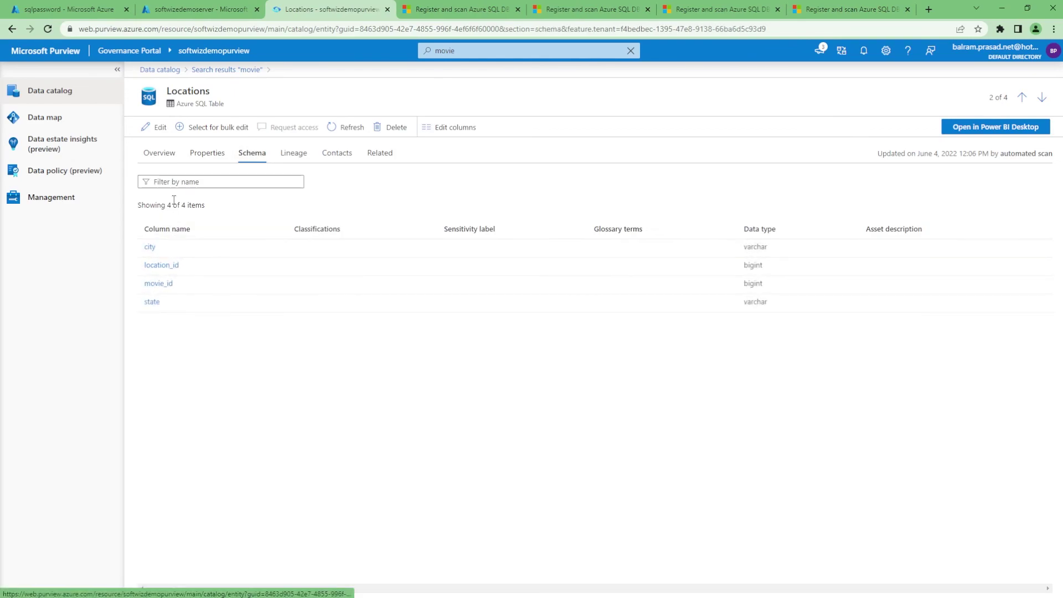
{"action": "left_click", "coordinate": [231, 70]}
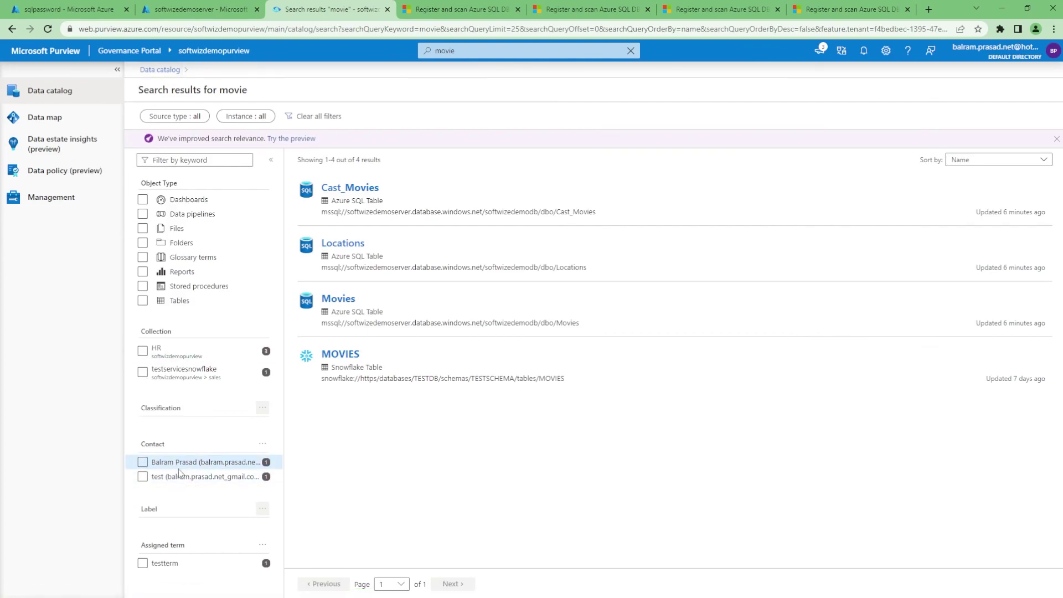
Open the Snowflake table MOVIES from the results and view its contacts.
{"action": "left_click", "coordinate": [351, 356]}
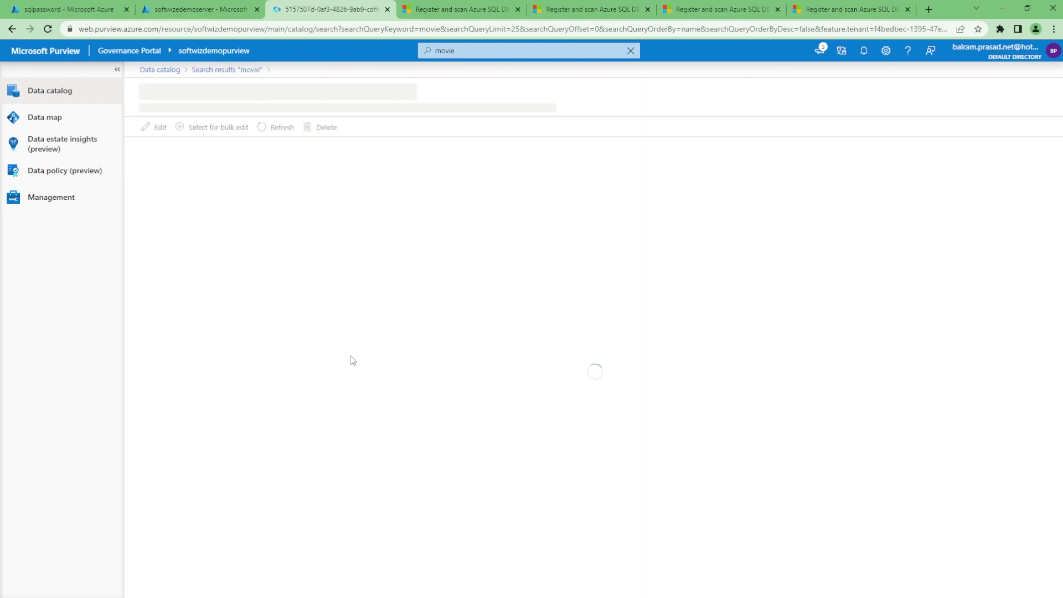
{"action": "left_click", "coordinate": [351, 156]}
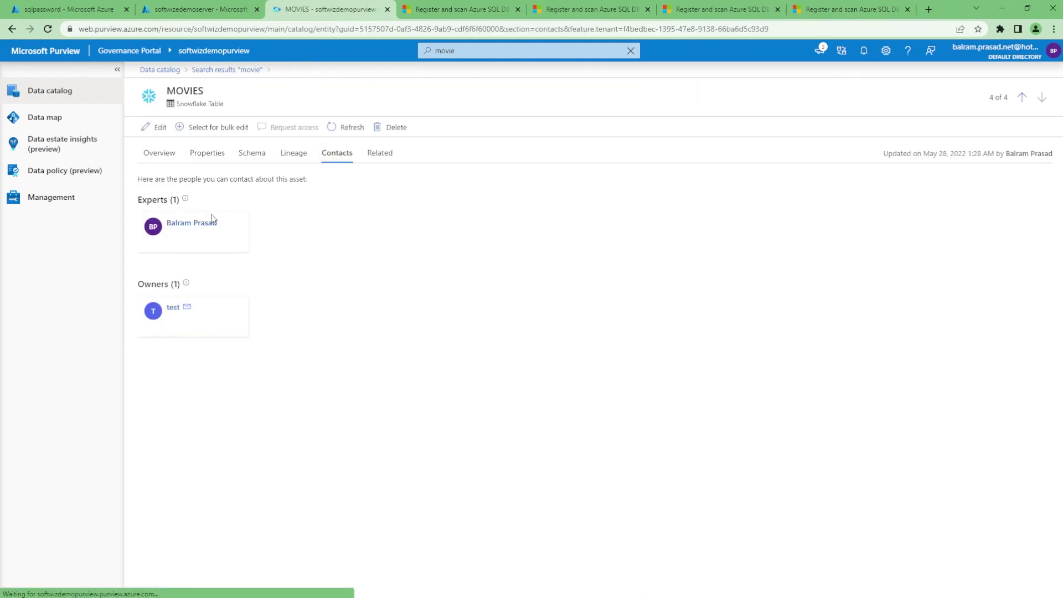